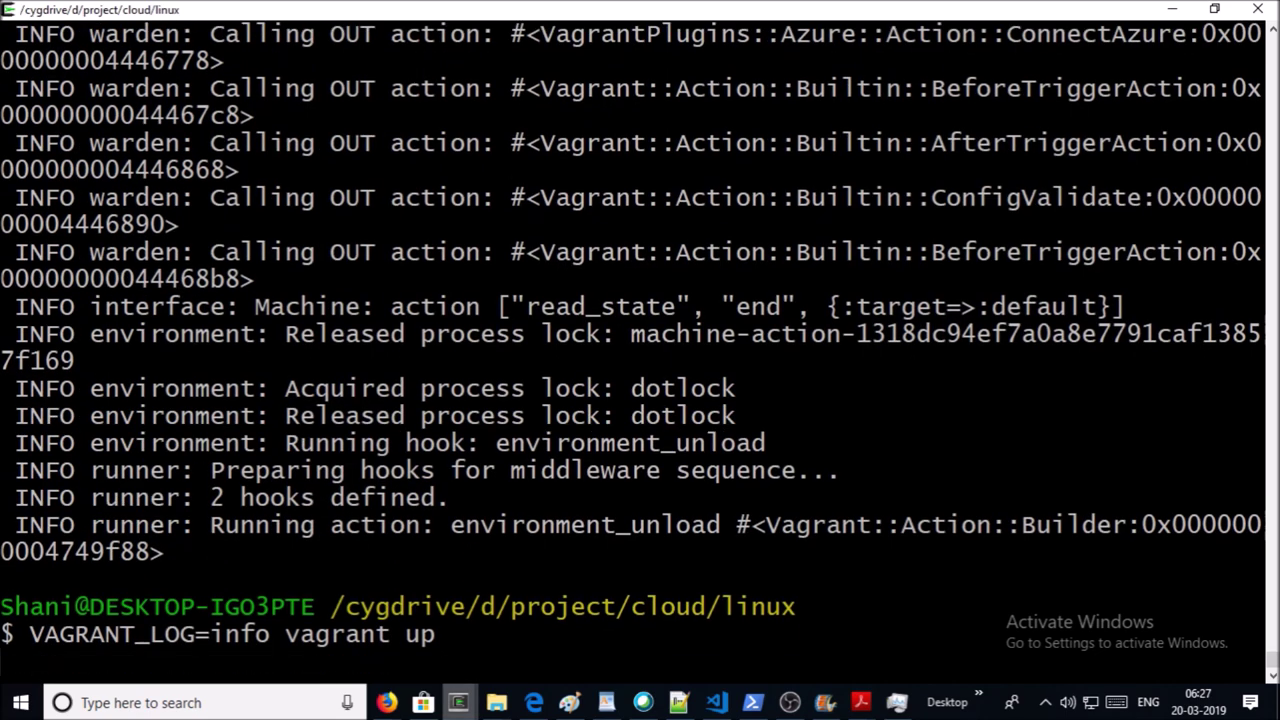
- Run vagrant up with VAGRANT_LOG=info and inspect the SSH connection lines in its log output
{"action": "key", "text": "Return"}
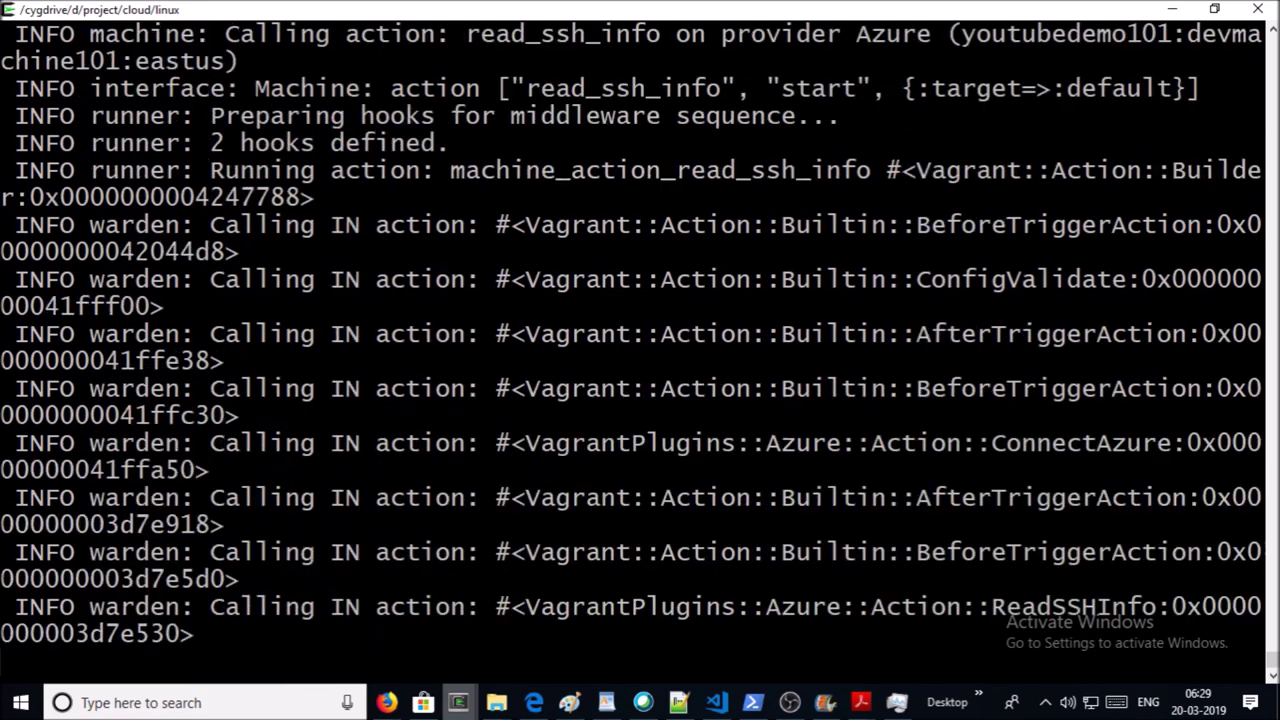
{"action": "mouse_move", "coordinate": [458, 702]}
{"action": "left_click", "coordinate": [253, 620]}
{"action": "scroll", "coordinate": [640, 350], "scroll_direction": "up", "scroll_amount": 15}
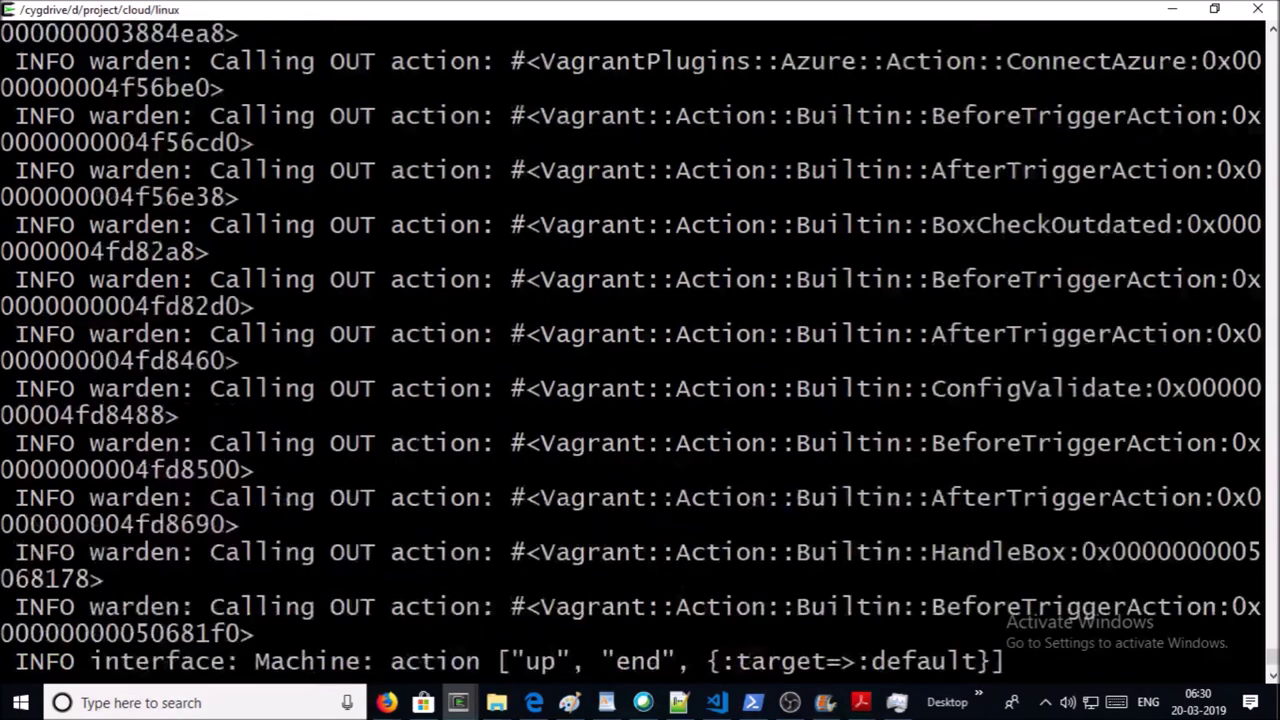
{"action": "scroll", "coordinate": [640, 350], "scroll_direction": "down", "scroll_amount": 15}
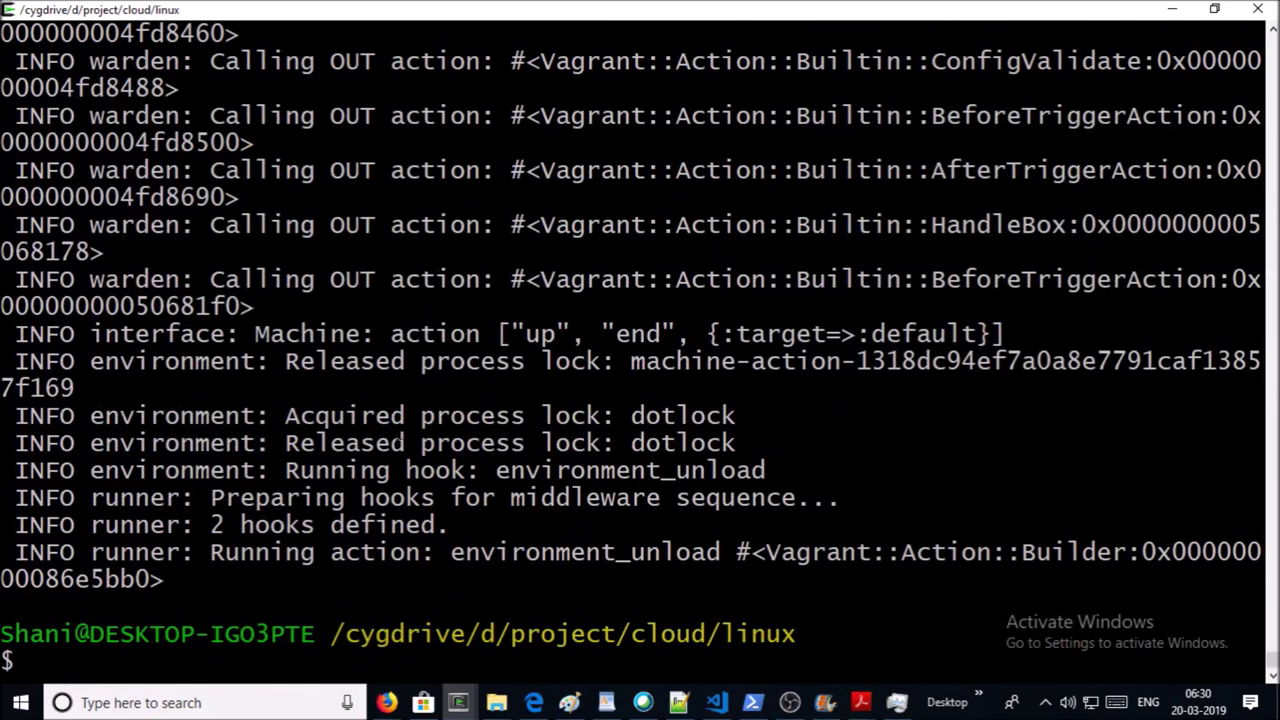
{"action": "left_click_drag", "start_coordinate": [30, 660], "coordinate": [370, 280]}
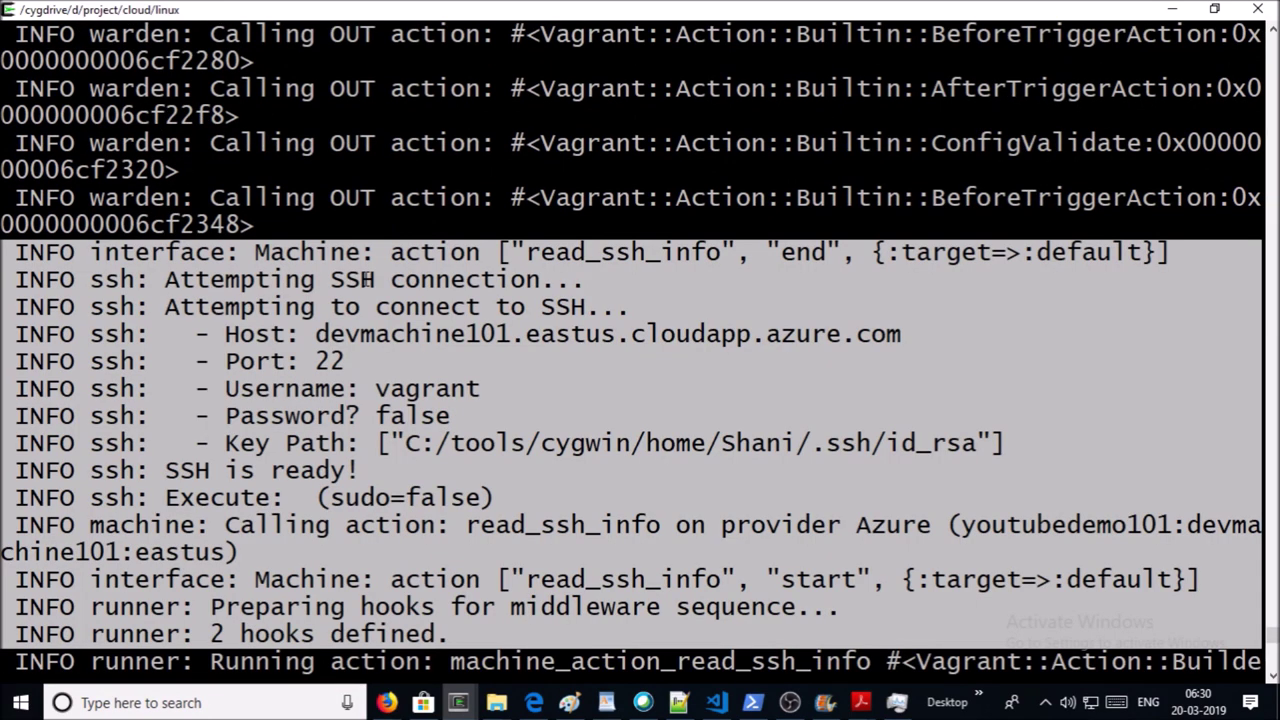
{"action": "left_click", "coordinate": [322, 282]}
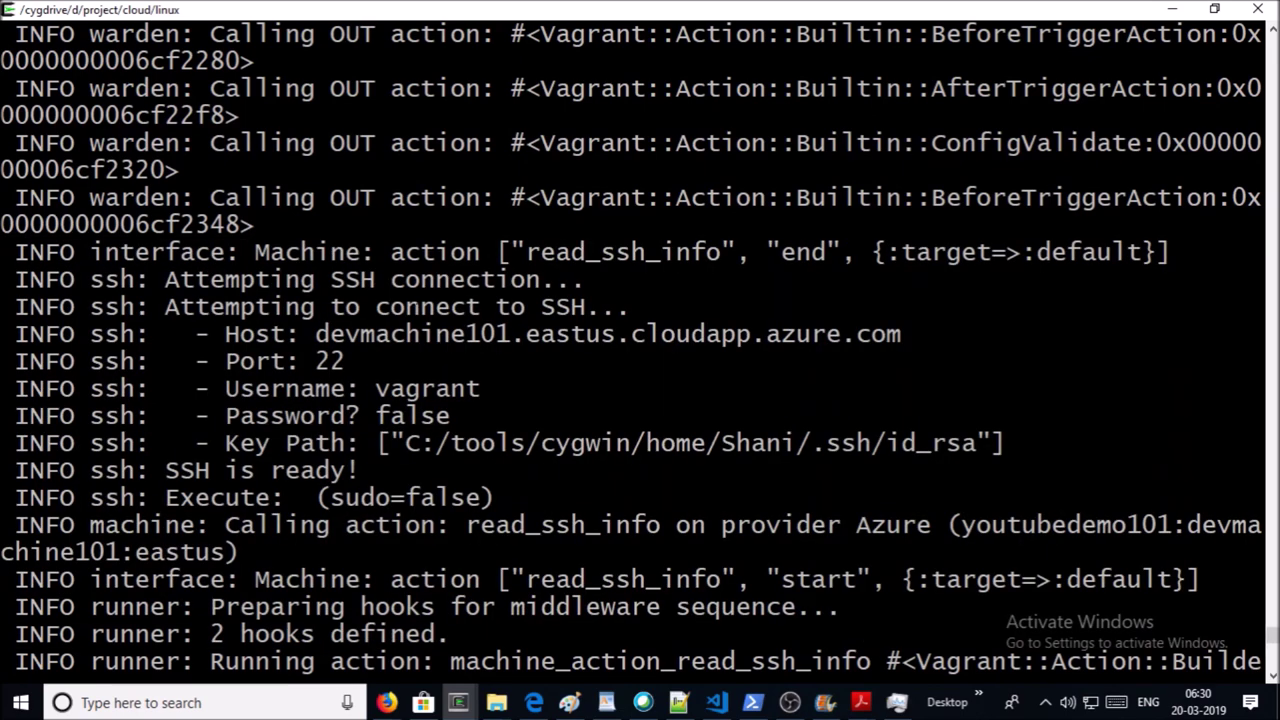
{"action": "triple_click", "coordinate": [628, 308]}
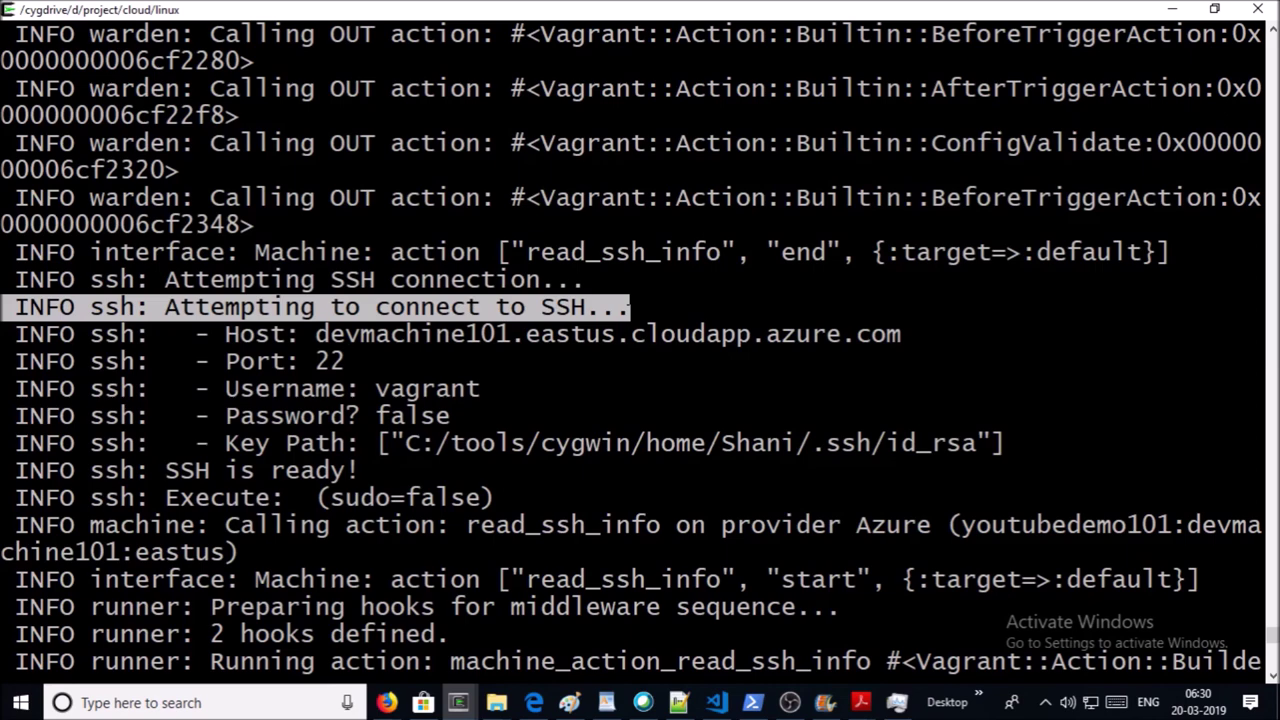
- Switch to the Azure portal in Firefox and view the overview and networking settings of the devmachine101 virtual machine
{"action": "key", "text": "alt+Tab"}
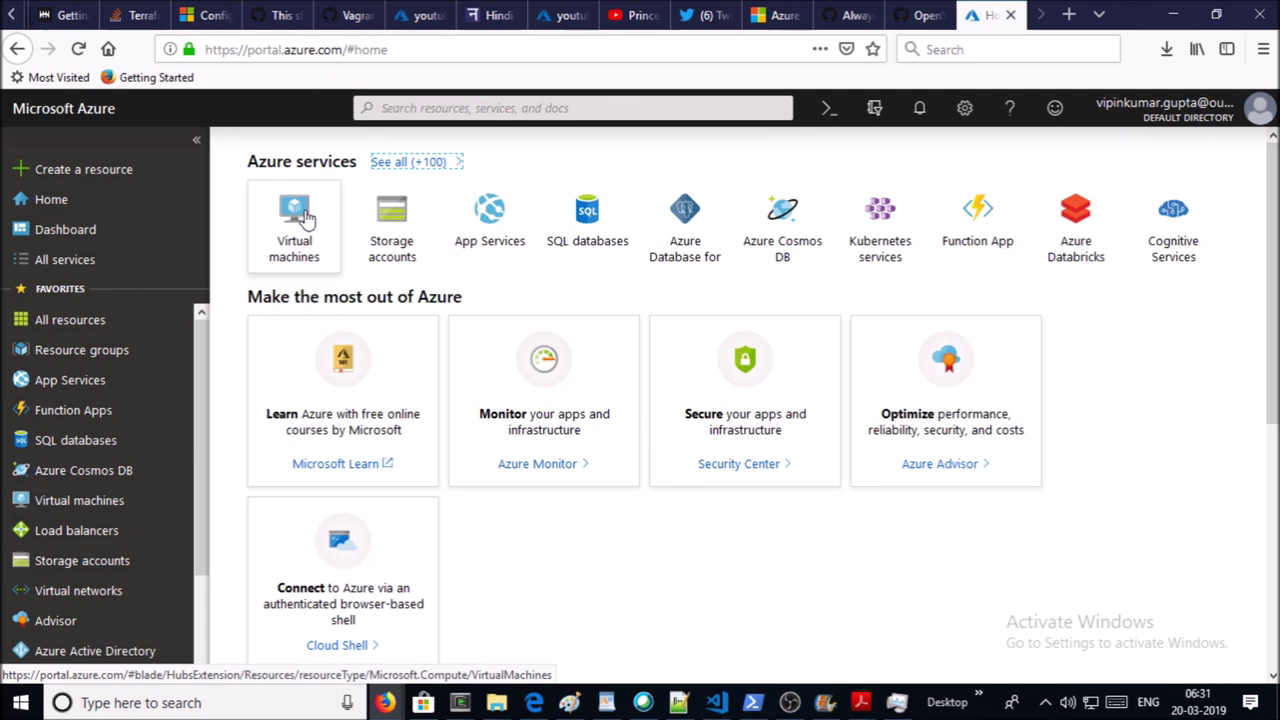
{"action": "left_click", "coordinate": [305, 218]}
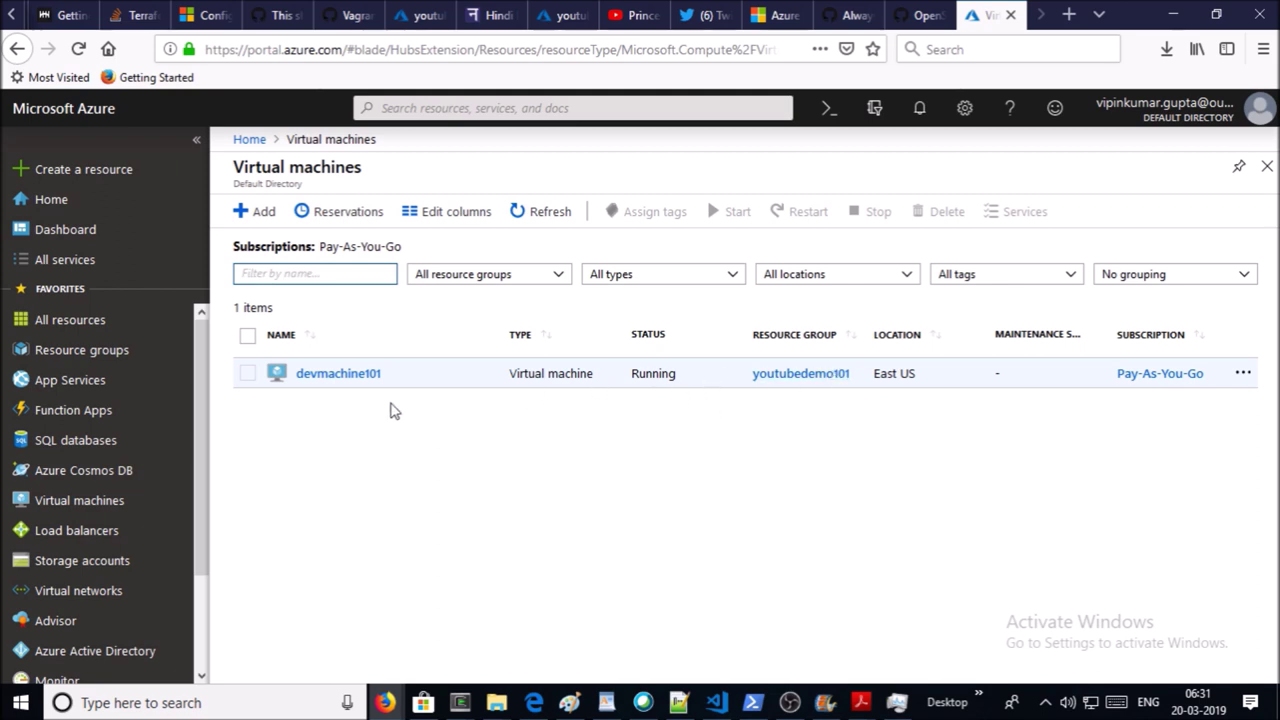
{"action": "left_click", "coordinate": [365, 381]}
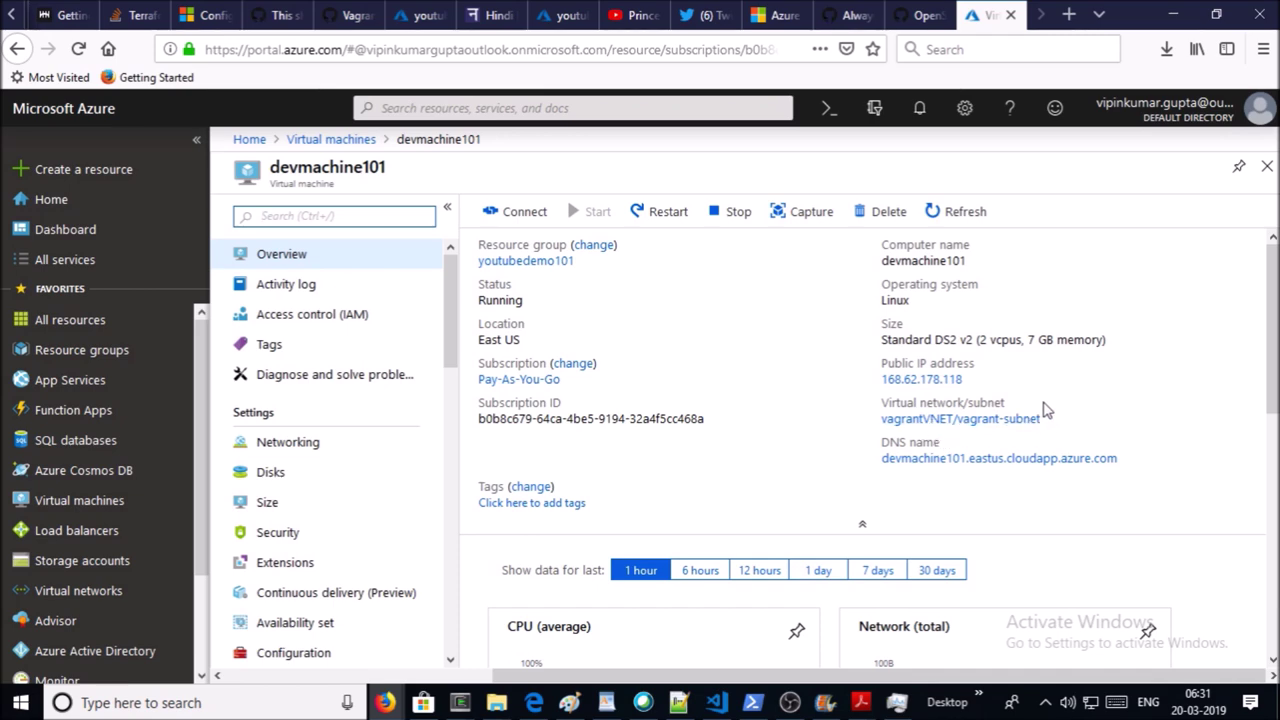
{"action": "left_click", "coordinate": [325, 450]}
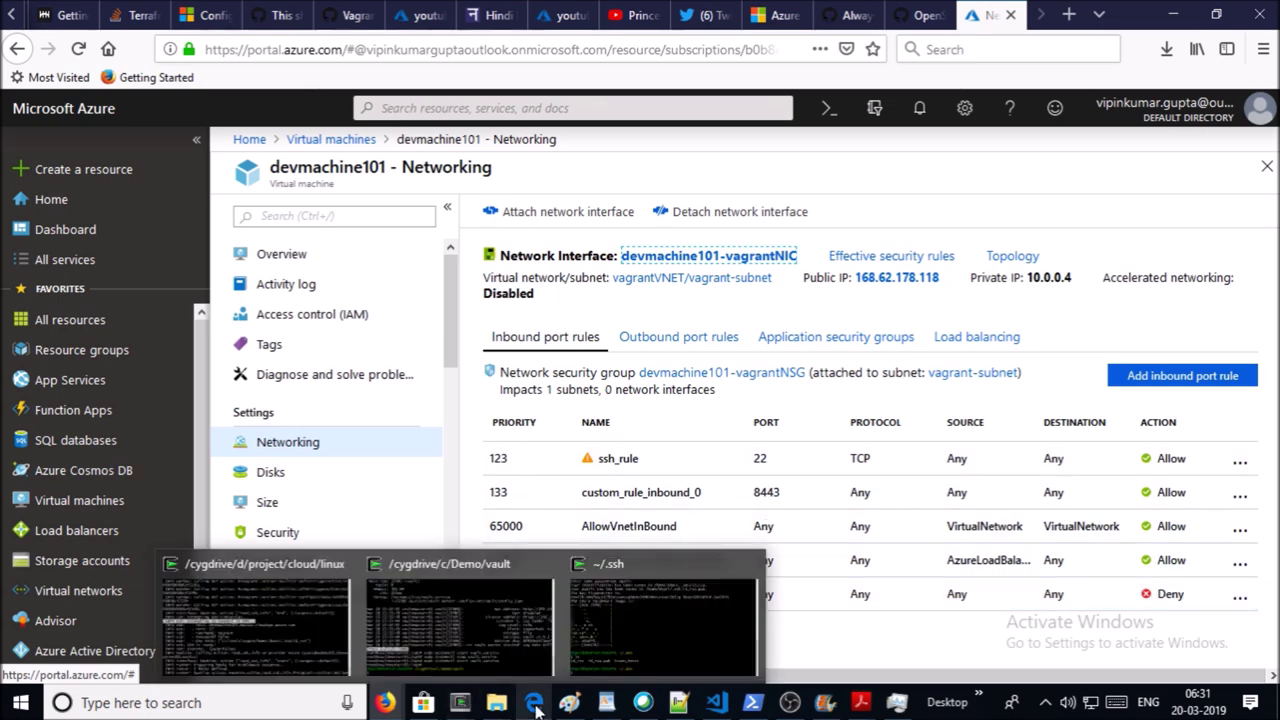
- Switch to the Cygwin terminal in /cygdrive/d/project/cloud/linux, clear the screen and connect to the machine with vagrant ssh
{"action": "left_click", "coordinate": [301, 637]}
{"action": "key", "text": "ctrl+l"}
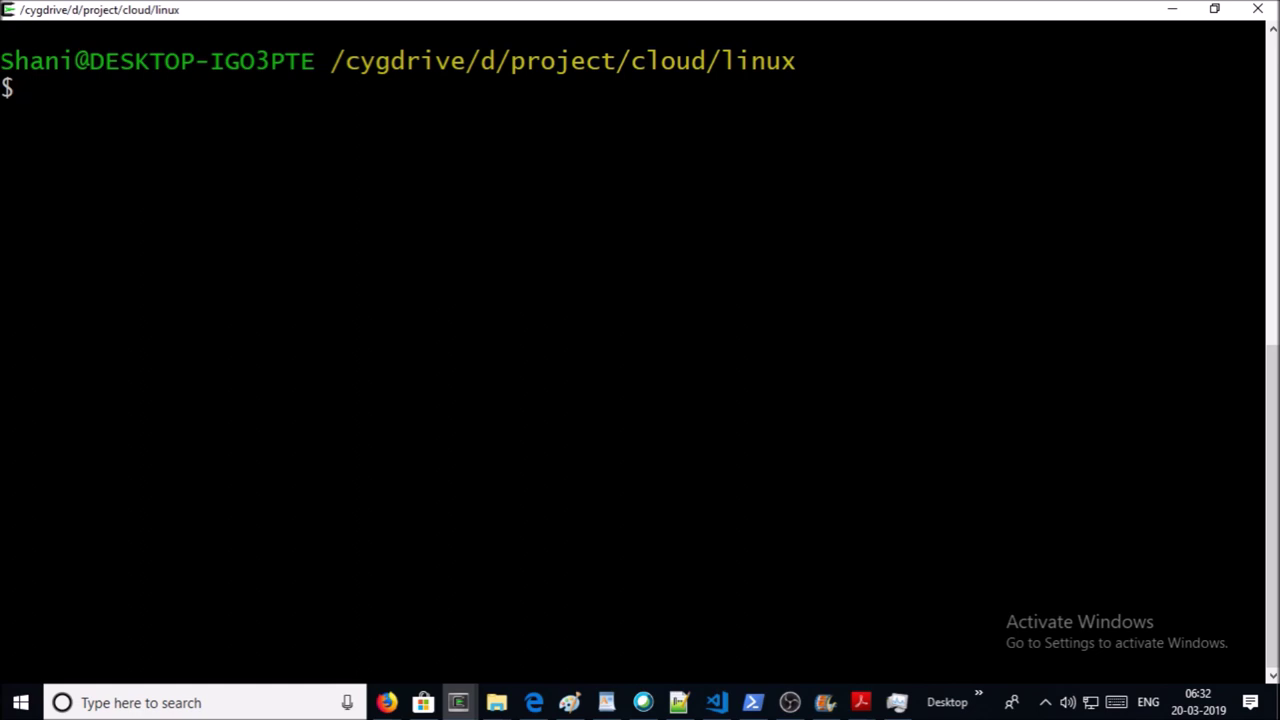
{"action": "type", "text": "vagrant s"}
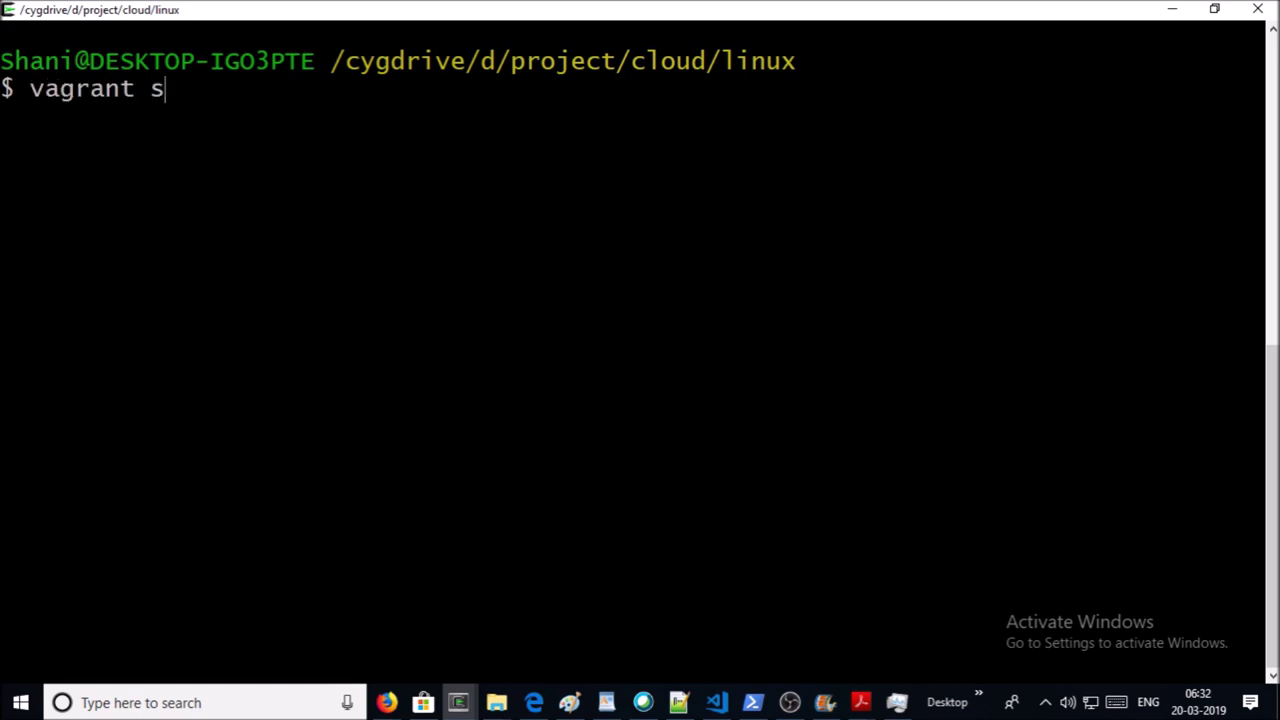
{"action": "type", "text": "sh"}
{"action": "key", "text": "Return"}
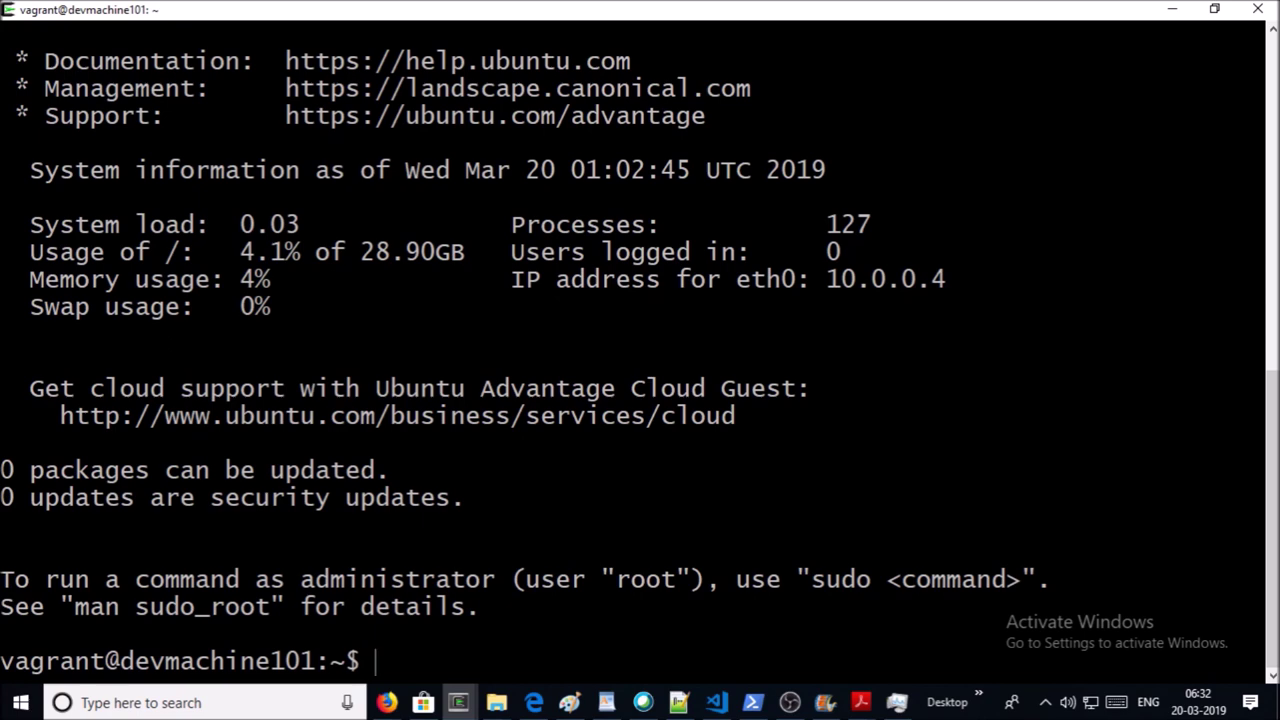
- Check the virtual machine's host name with hostname and list its processes with ps -elf
{"action": "type", "text": "hostname"}
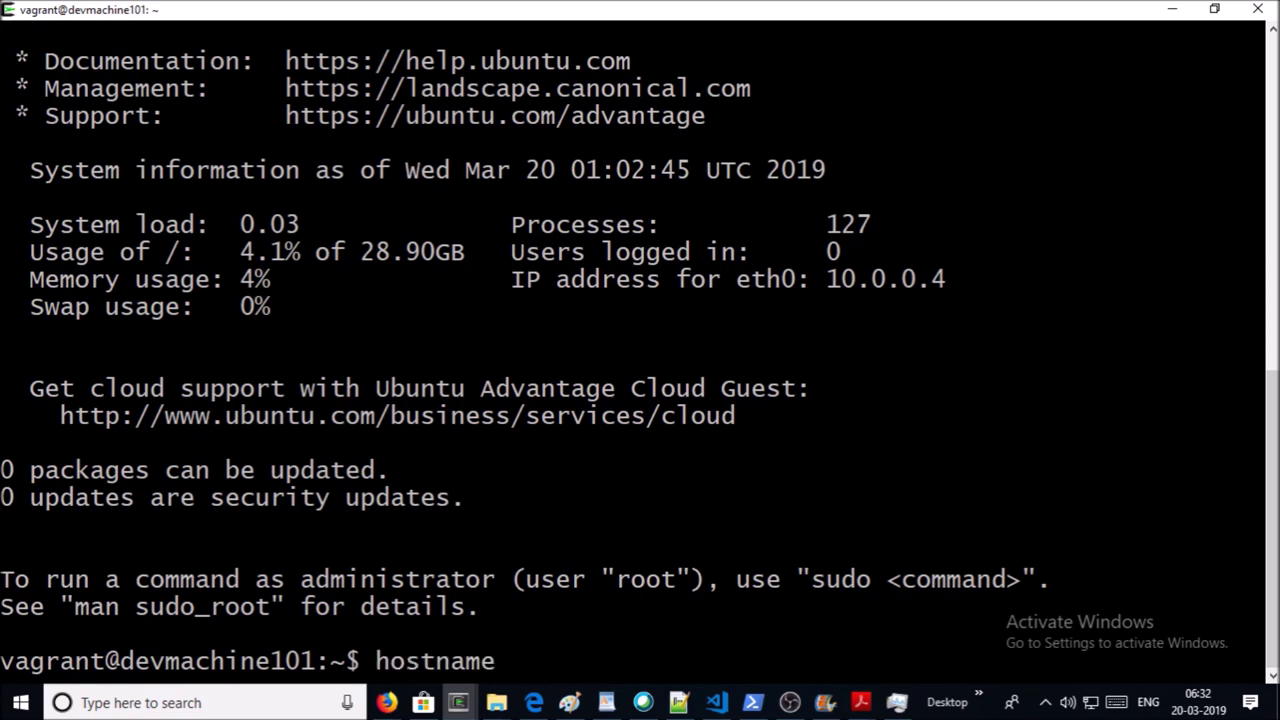
{"action": "key", "text": "Return"}
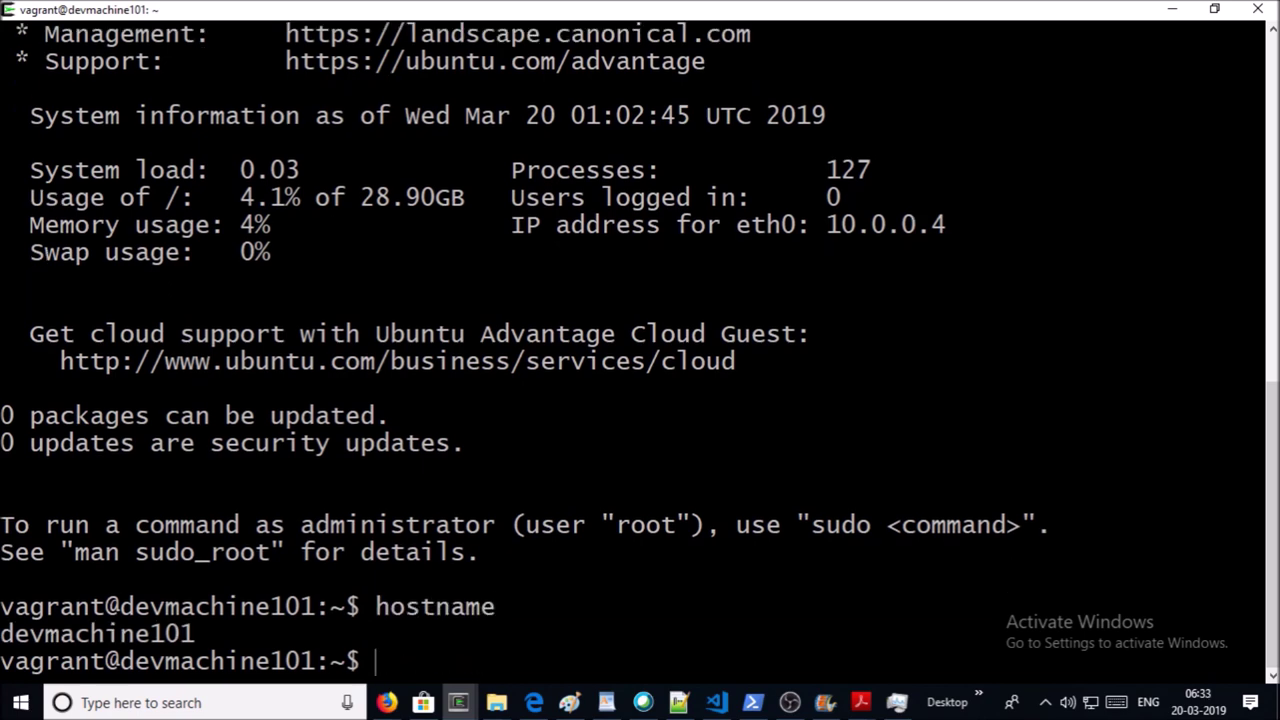
{"action": "double_click", "coordinate": [97, 633]}
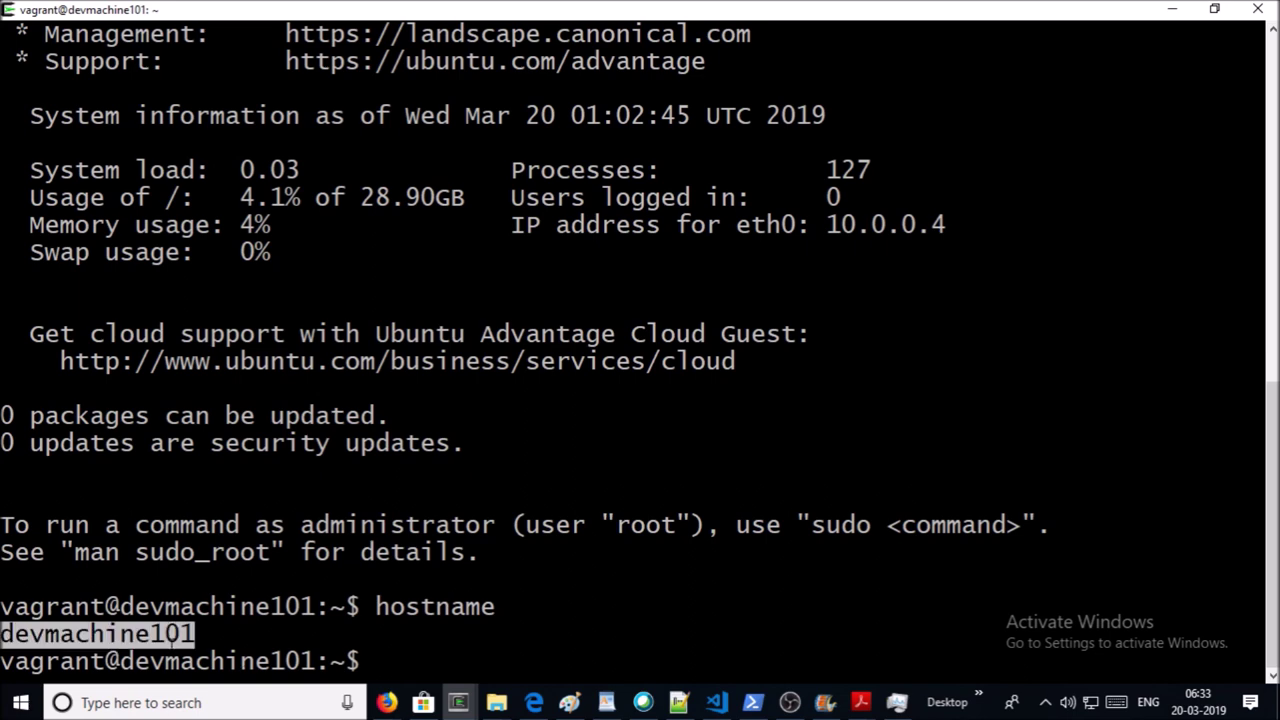
{"action": "type", "text": "ps -elf"}
{"action": "key", "text": "Return"}
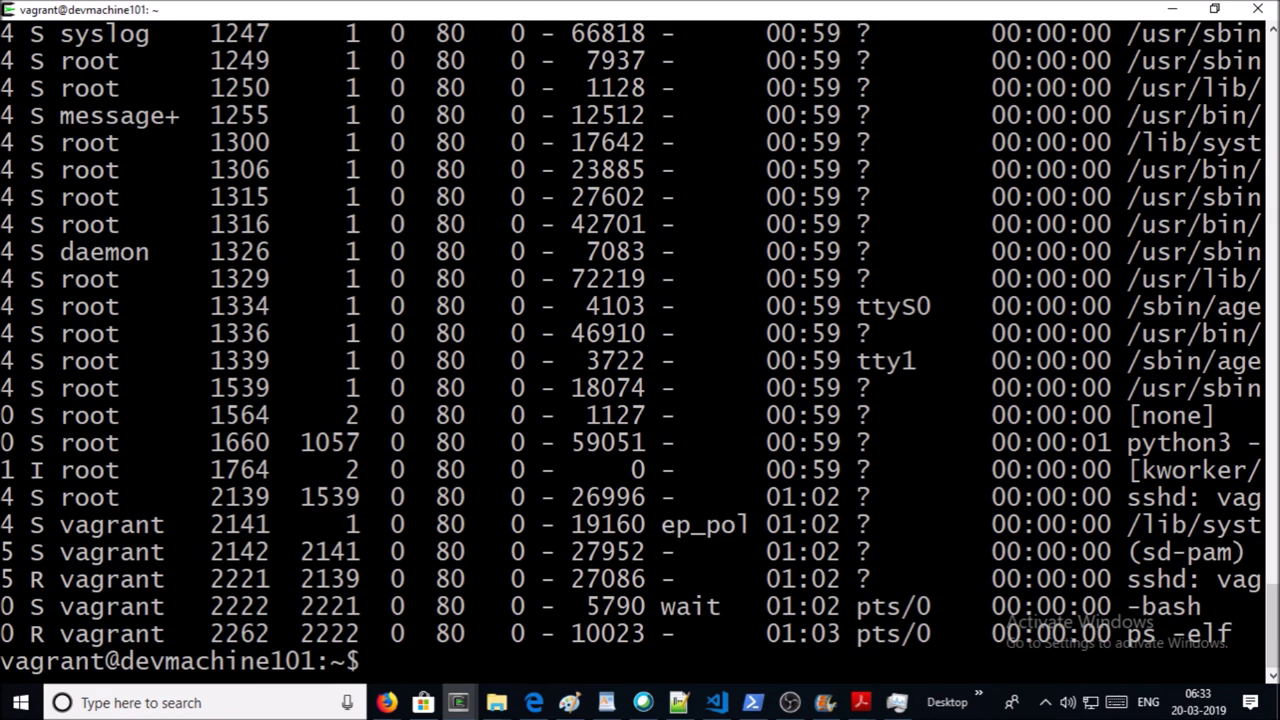
- Exit the SSH session and stop the virtual machine with vagrant halt
{"action": "type", "text": "exit"}
{"action": "key", "text": "Return"}
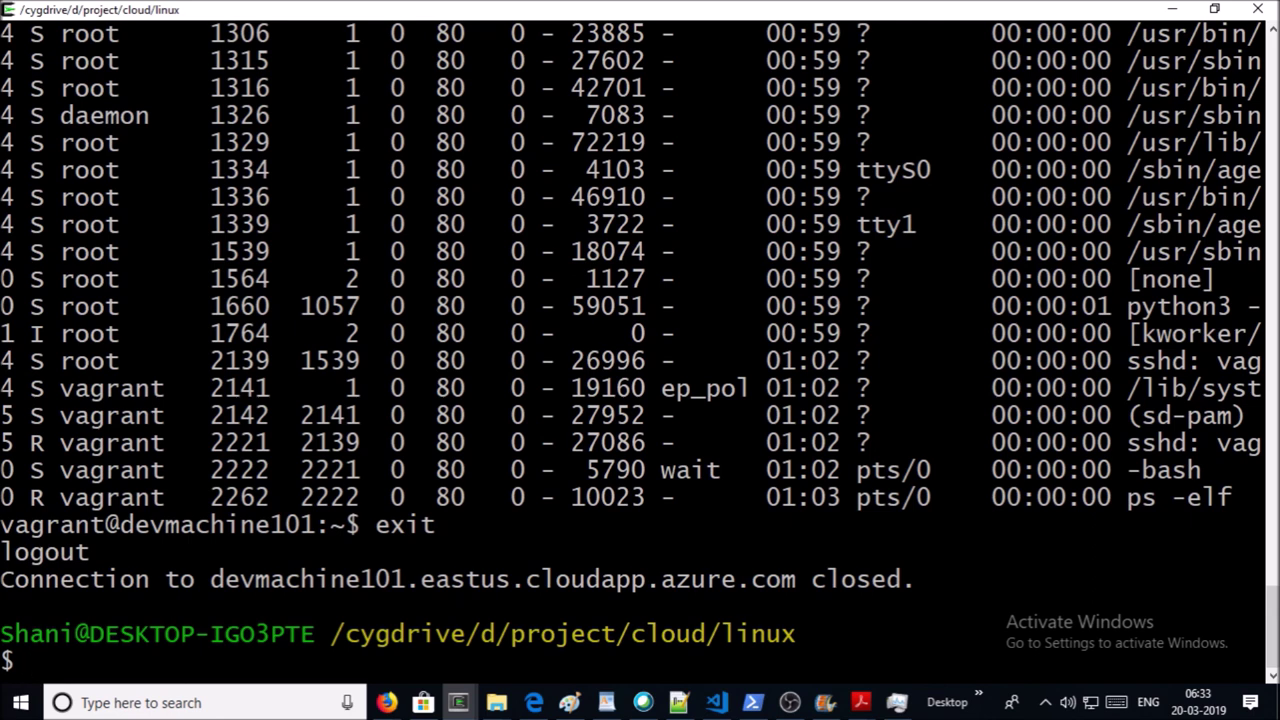
{"action": "type", "text": "vagrant halt"}
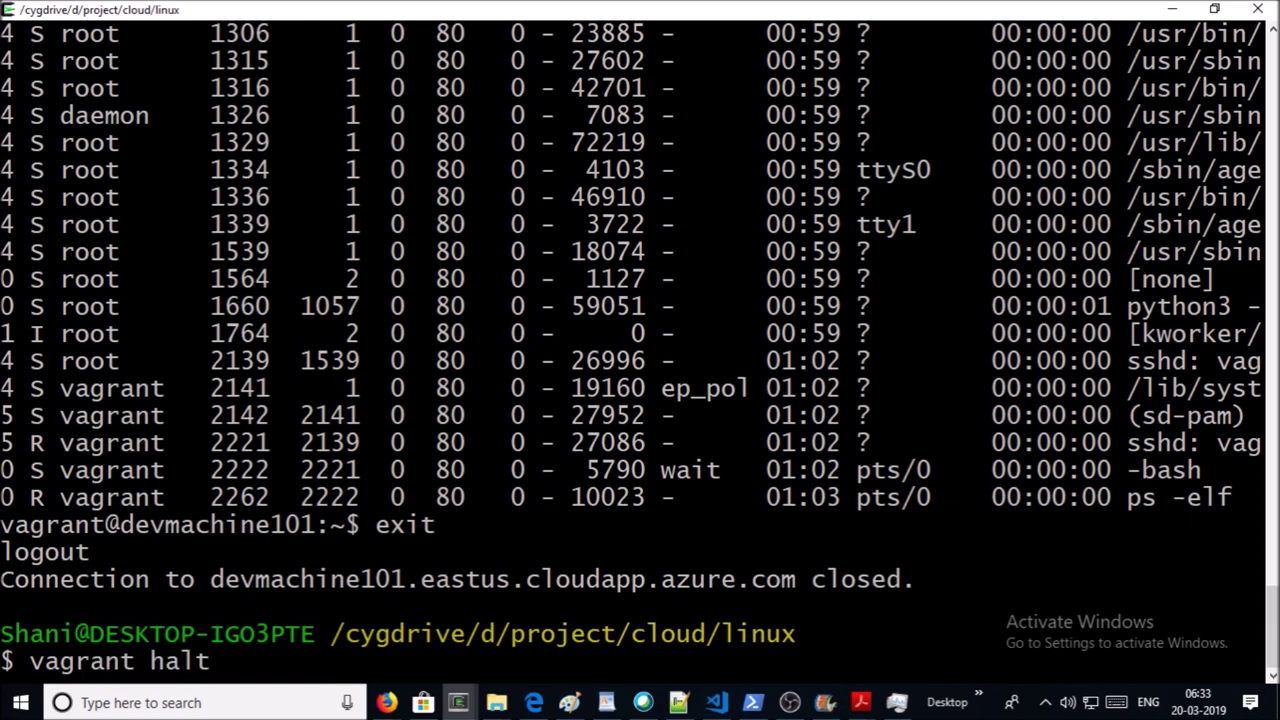
{"action": "key", "text": "Return"}
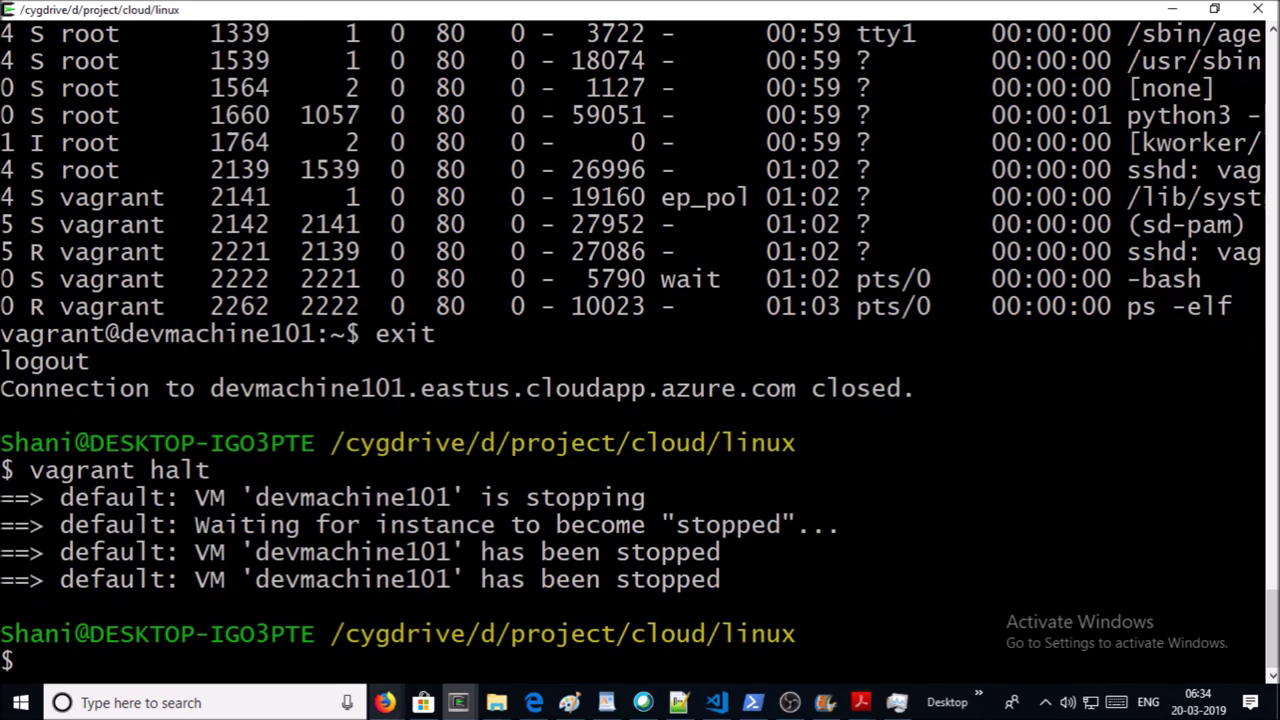
- Switch to the Azure portal in Firefox and check devmachine101's status in the virtual machines list and its overview
{"action": "mouse_move", "coordinate": [385, 702]}
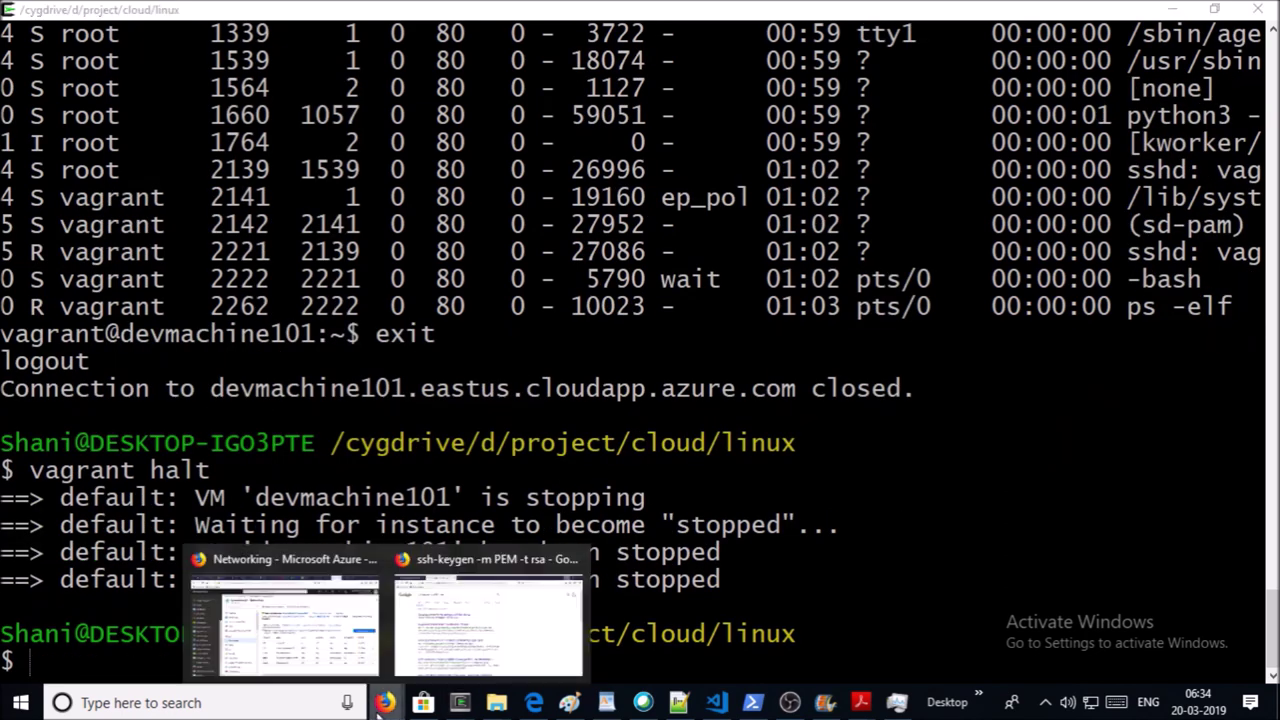
{"action": "left_click", "coordinate": [320, 675]}
{"action": "left_click", "coordinate": [331, 139]}
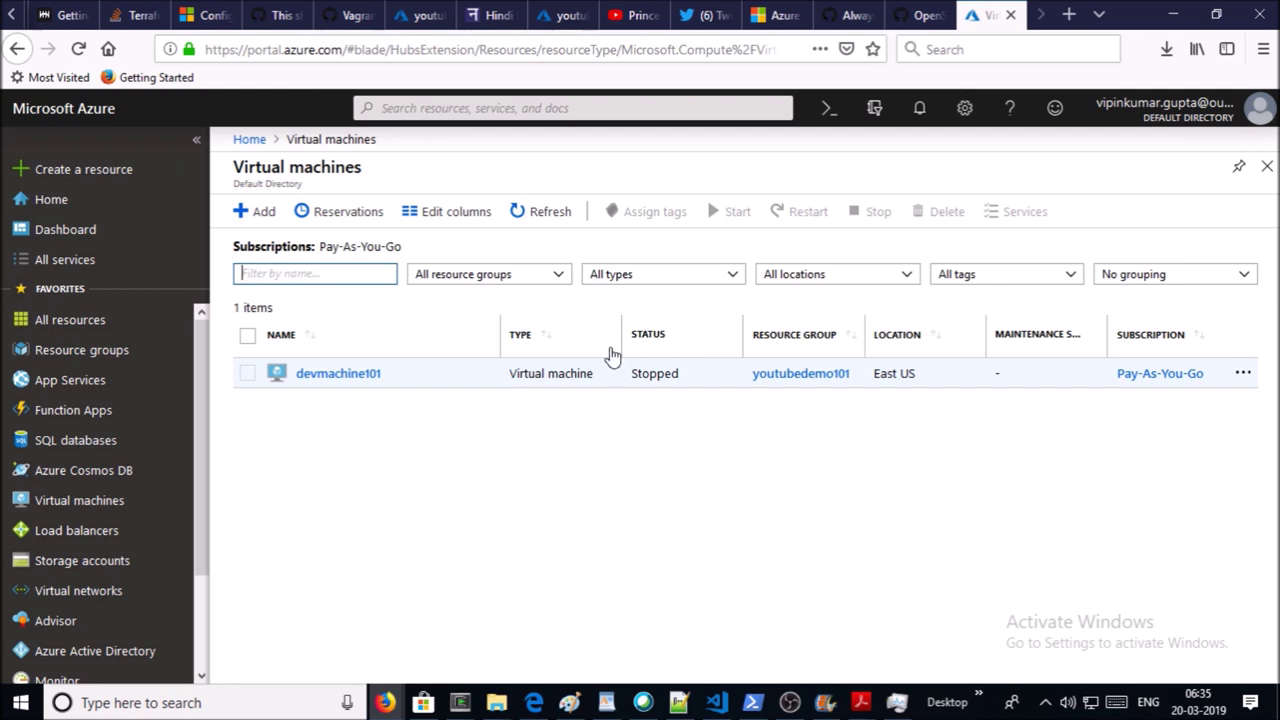
{"action": "left_click", "coordinate": [341, 379]}
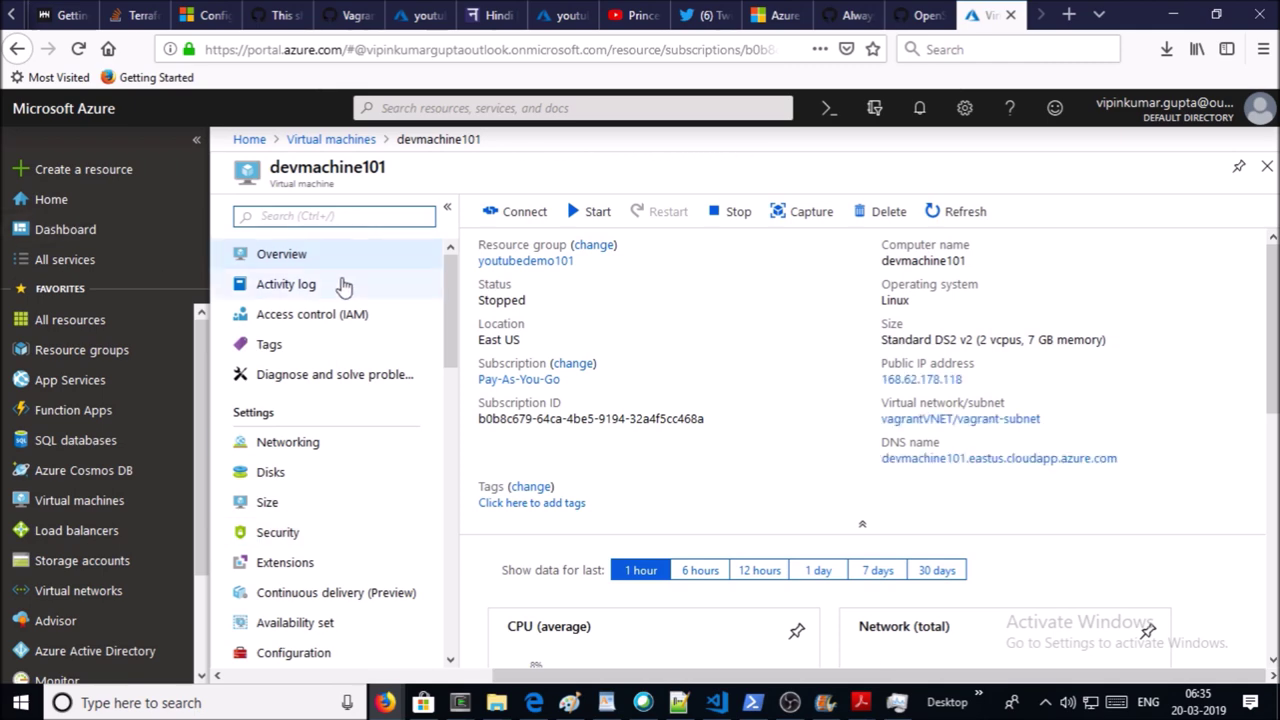
{"action": "left_click", "coordinate": [331, 139]}
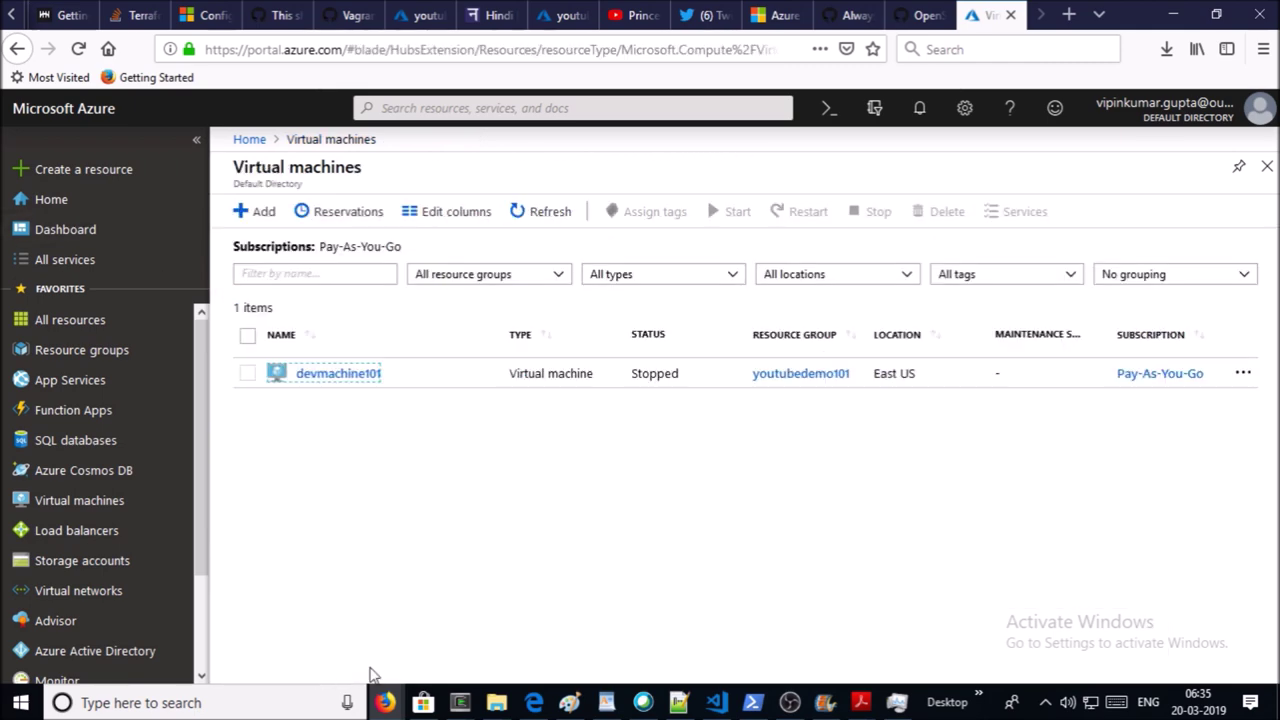
- Switch to the Cygwin terminal and start the stopped machine again with vagrant up
{"action": "mouse_move", "coordinate": [458, 704]}
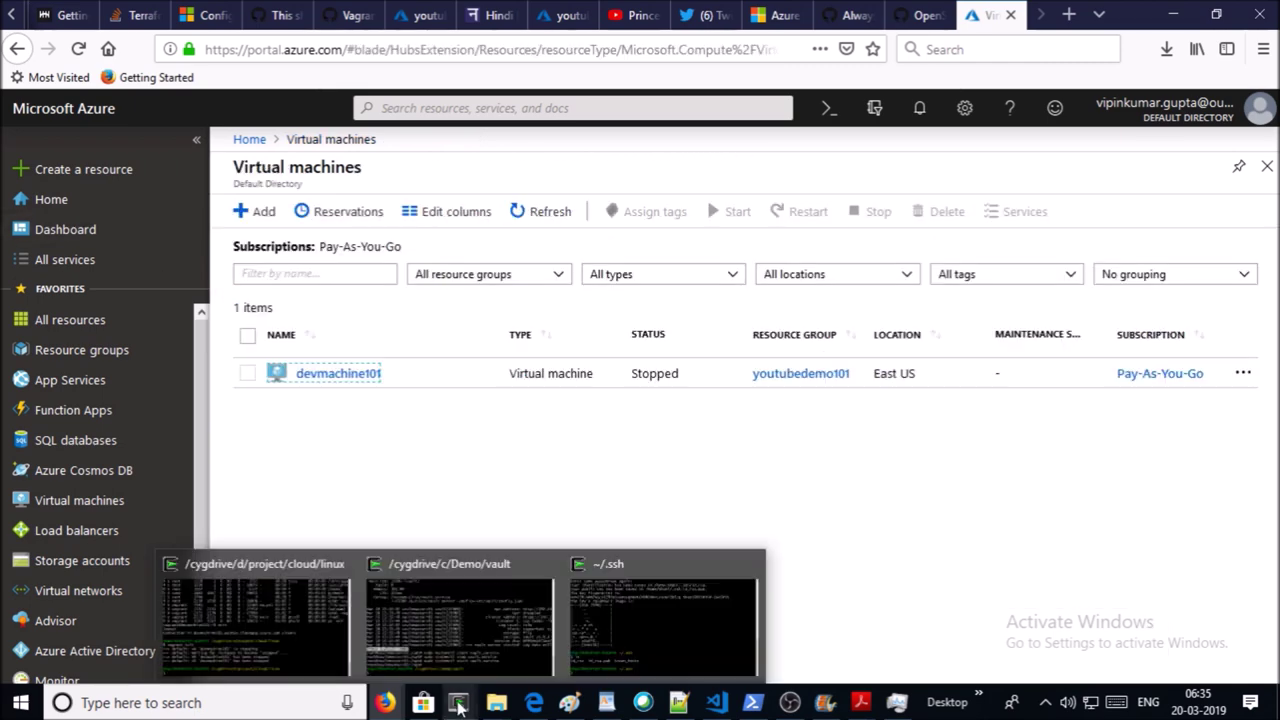
{"action": "left_click", "coordinate": [352, 648]}
{"action": "type", "text": "p"}
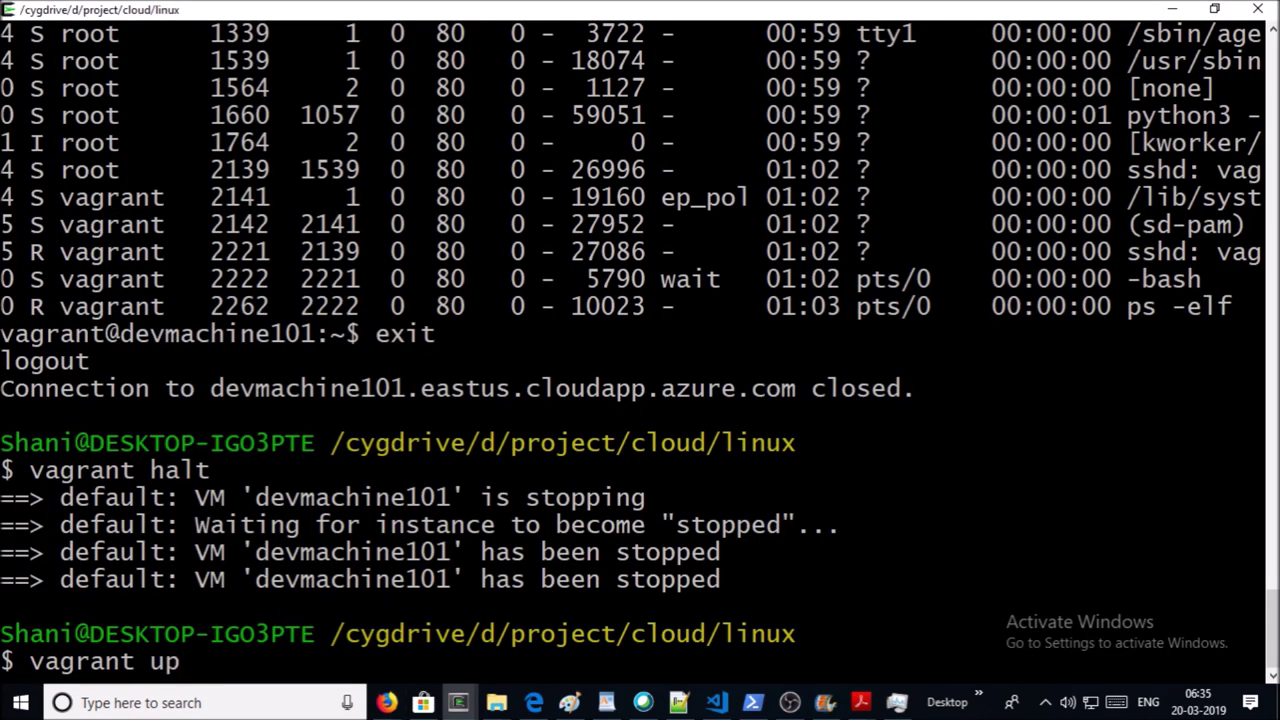
{"action": "key", "text": "Return"}
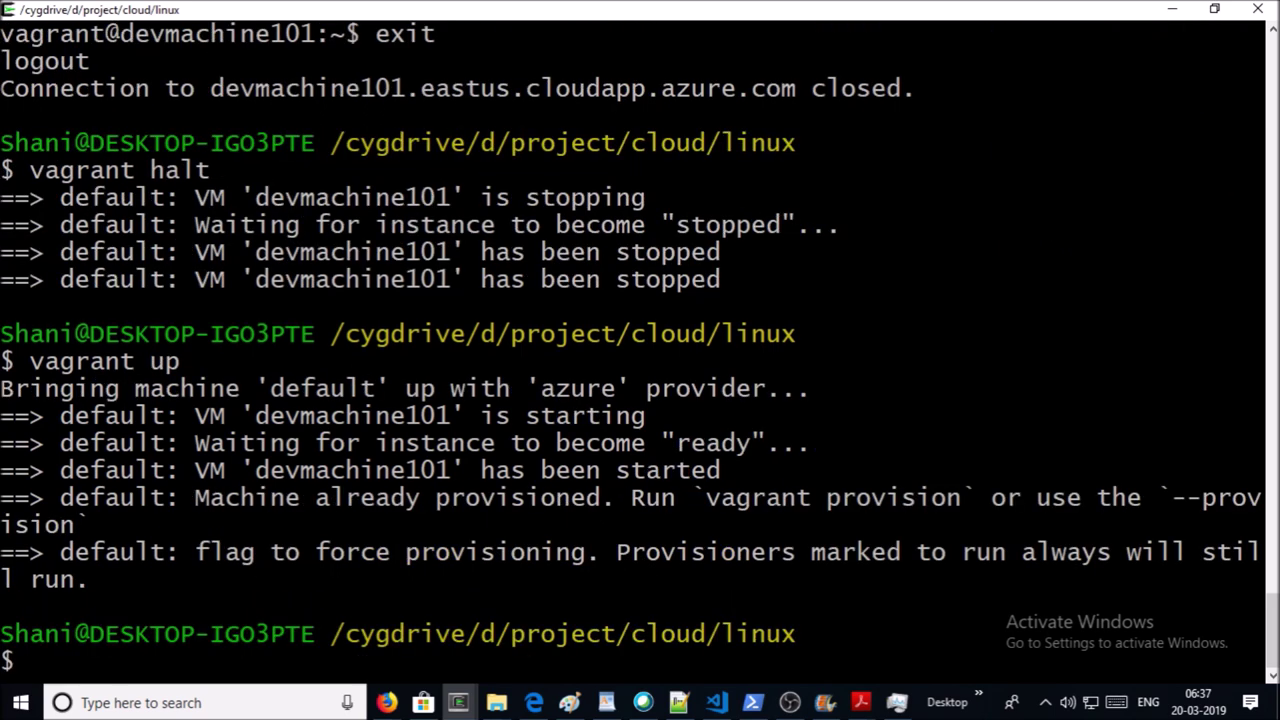
- Check the machine state with vagrant status, then switch to Firefox and reload the Azure virtual machines page
{"action": "type", "text": "vagrant status"}
{"action": "key", "text": "Return"}
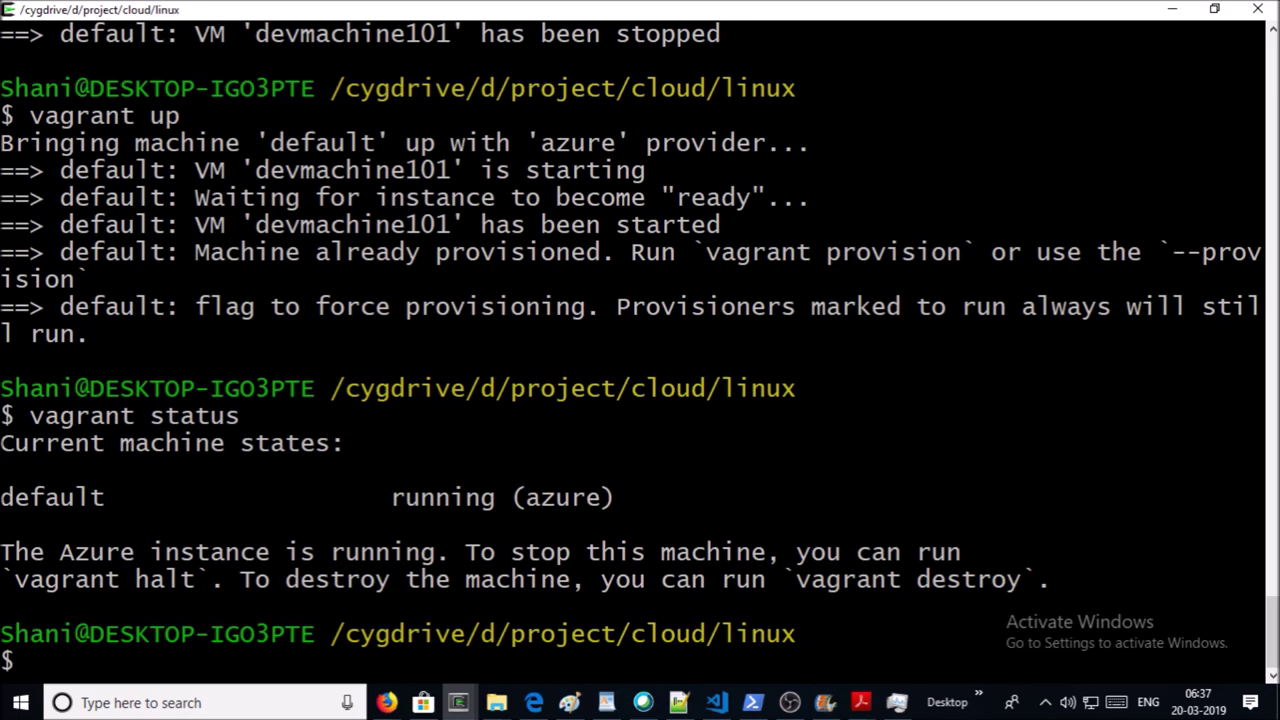
{"action": "mouse_move", "coordinate": [390, 705]}
{"action": "left_click", "coordinate": [270, 630]}
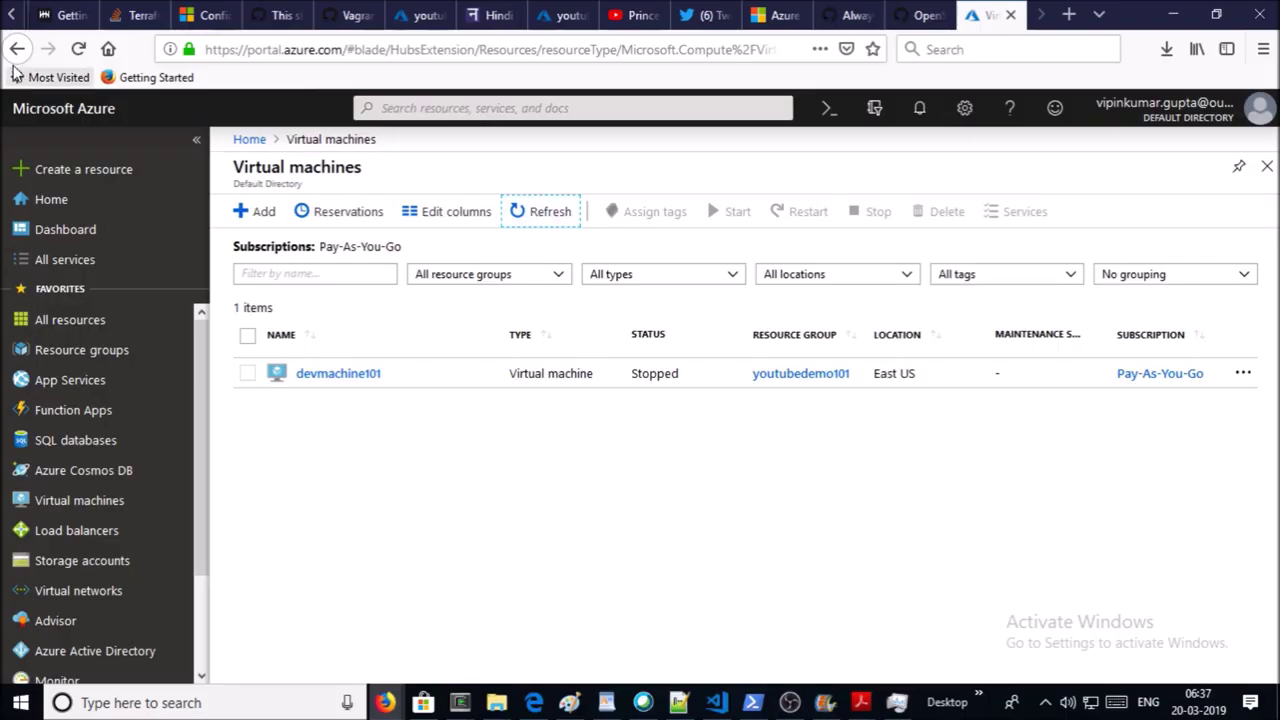
{"action": "left_click", "coordinate": [77, 49]}
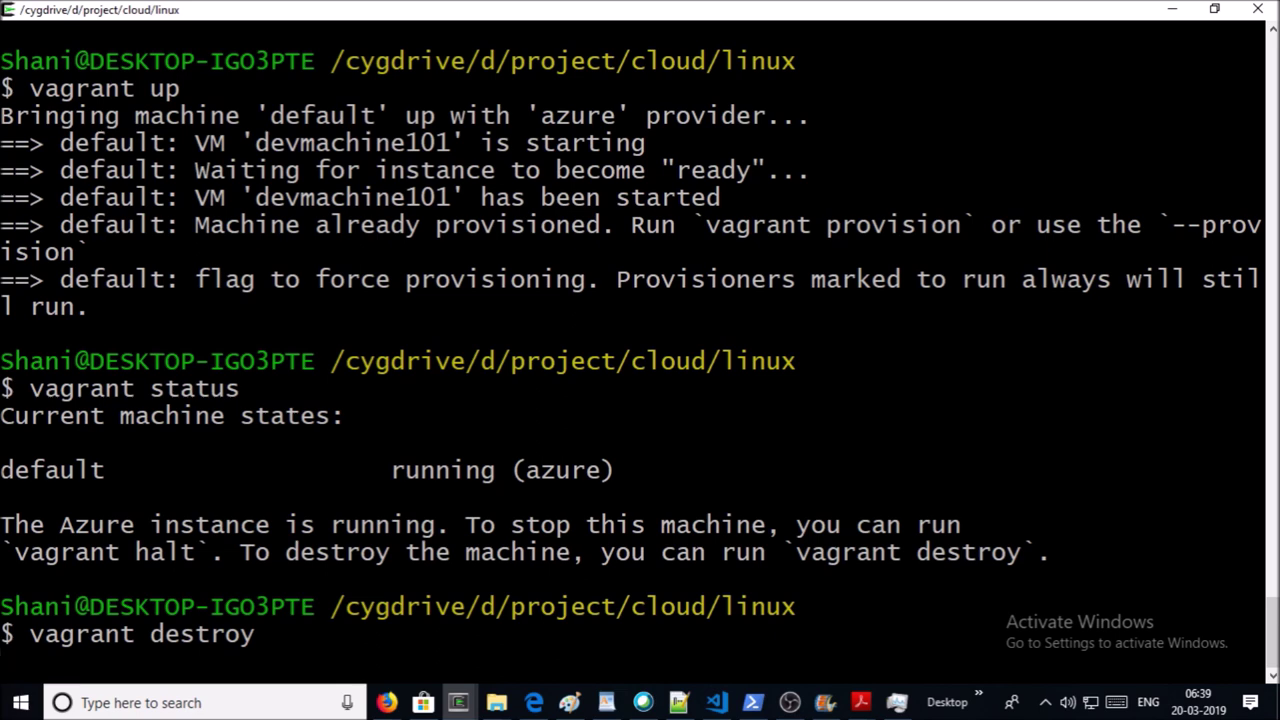
- Destroy the default VM from the Cygwin terminal with vagrant destroy, answering y to the confirmation
{"action": "key", "text": "Return"}
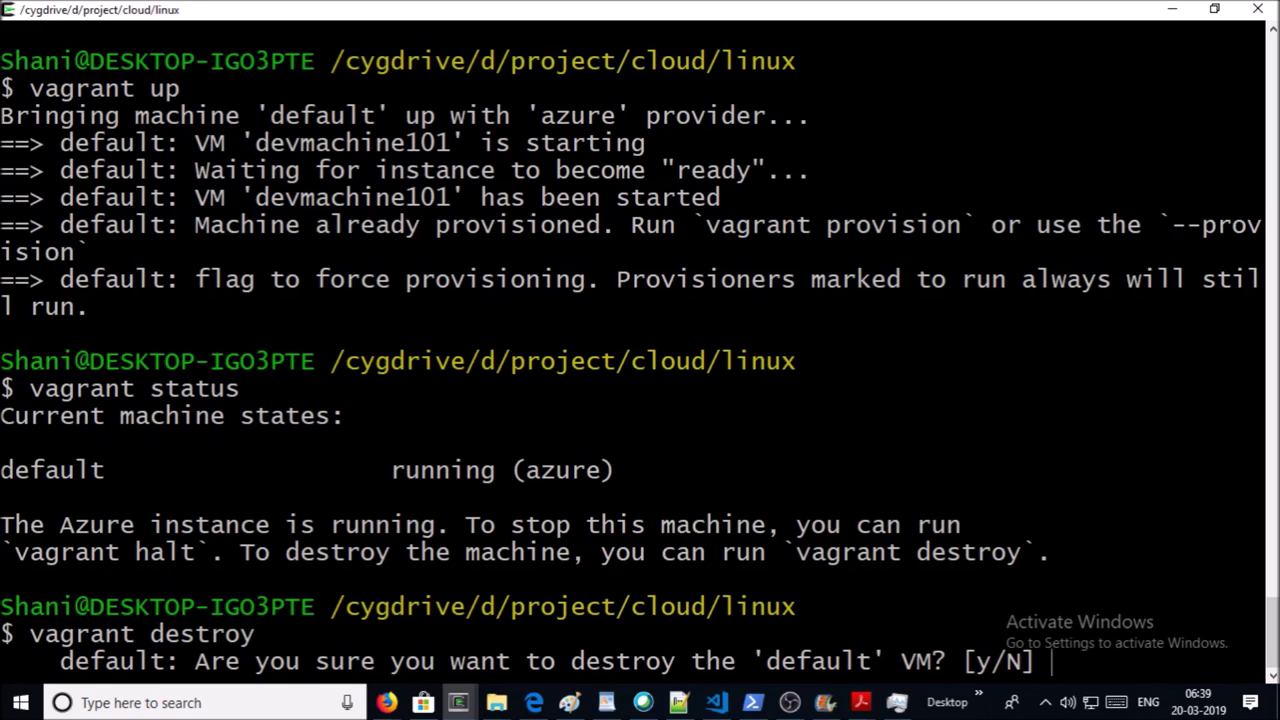
{"action": "type", "text": "y"}
{"action": "key", "text": "Return"}
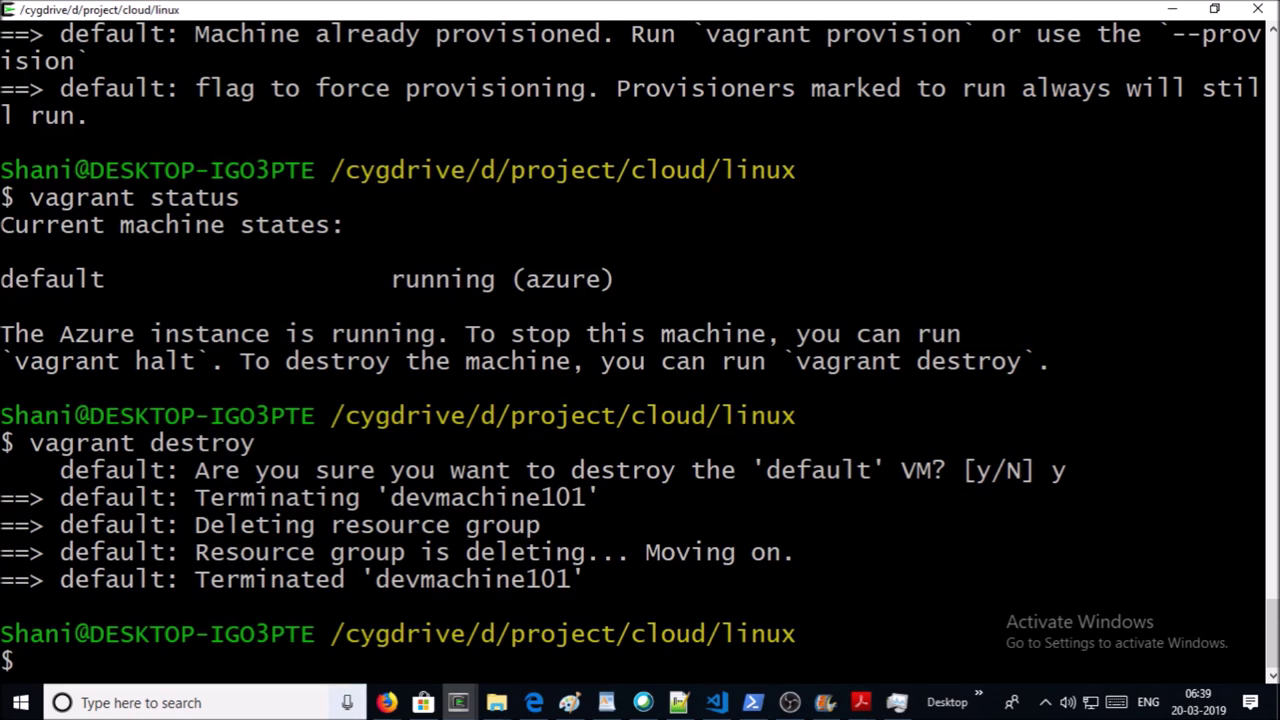
- Switch to the Azure portal in Firefox and review the resources in the youtubedemo101 resource group
{"action": "mouse_move", "coordinate": [408, 703]}
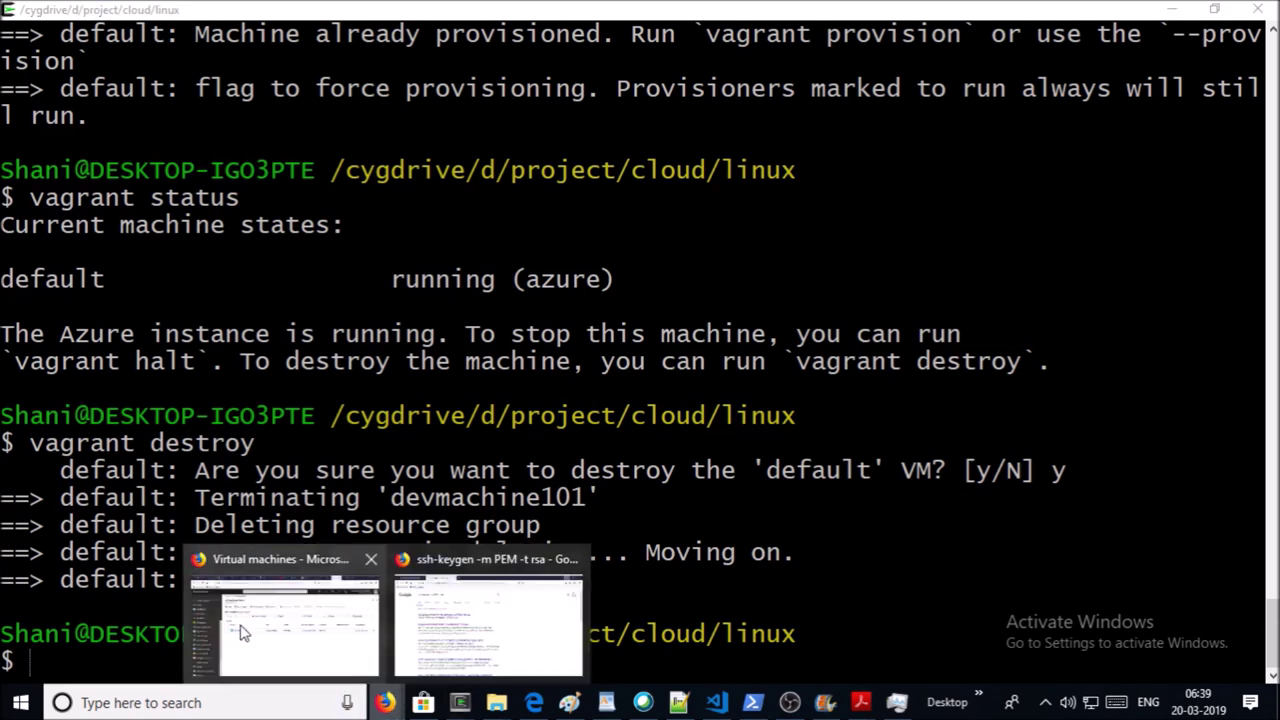
{"action": "left_click", "coordinate": [295, 614]}
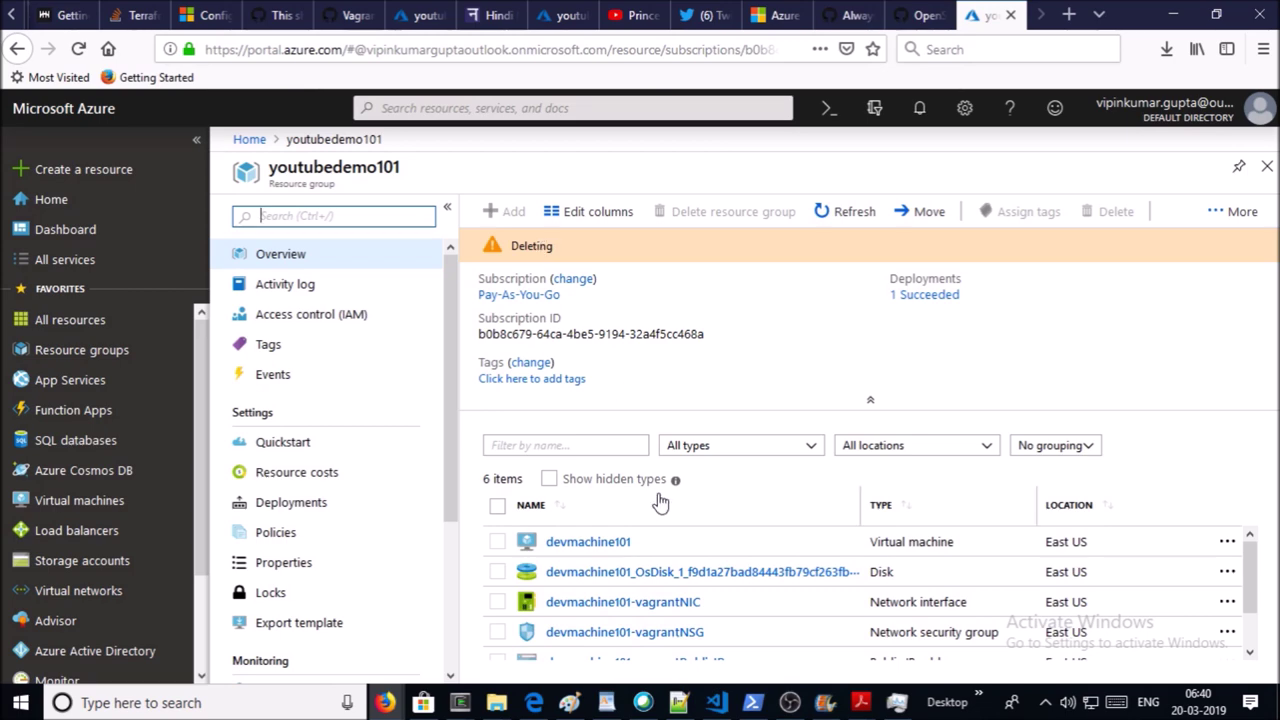
{"action": "scroll", "coordinate": [1023, 551], "scroll_direction": "down", "scroll_amount": 2}
{"action": "scroll", "coordinate": [727, 572], "scroll_direction": "up", "scroll_amount": 3}
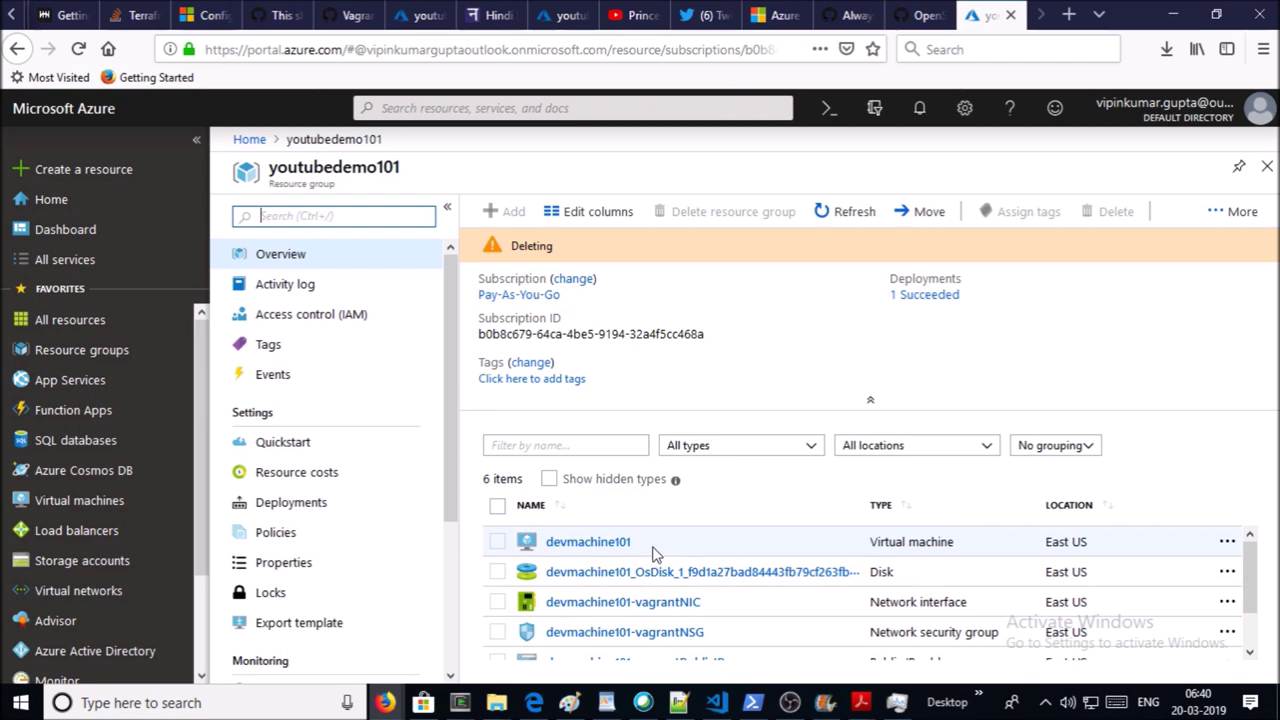
- Review the remaining resources in the youtubedemo101 resource group and reload its page to check the deletion
{"action": "scroll", "coordinate": [654, 600], "scroll_direction": "down", "scroll_amount": 1}
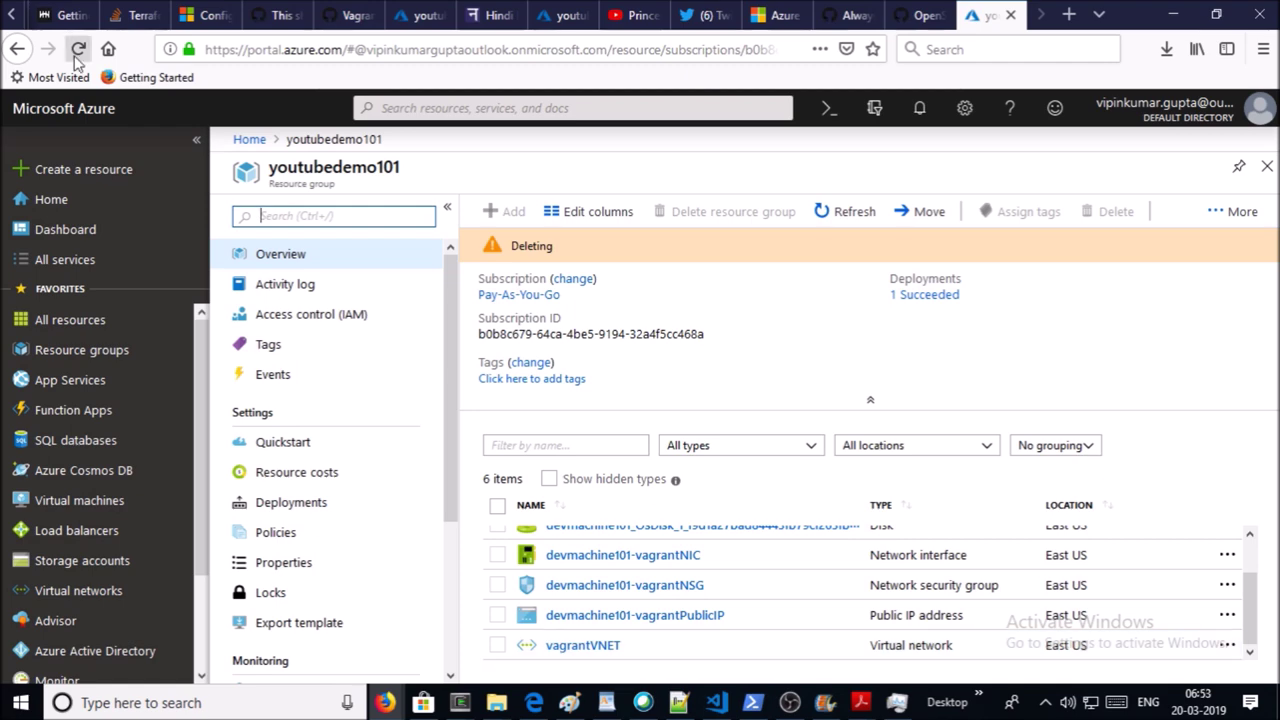
{"action": "left_click", "coordinate": [78, 49]}
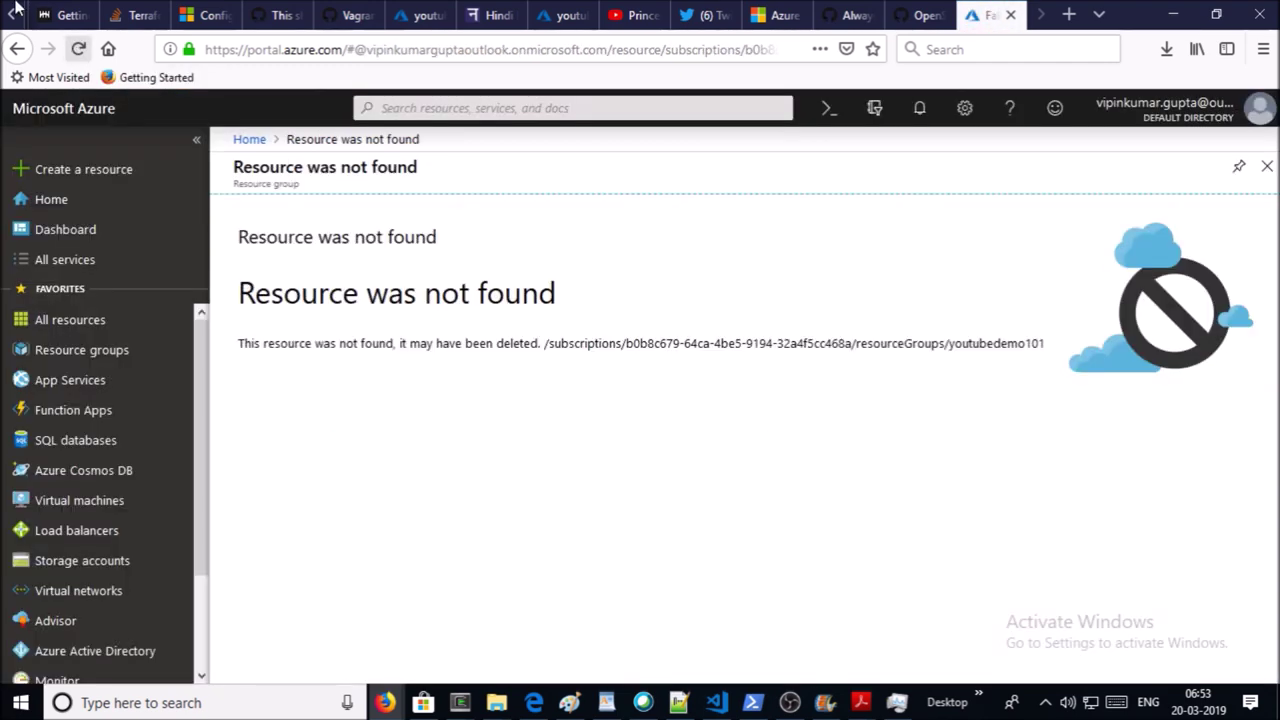
- Return to the Azure portal home page, look through the recent resources, and open the Virtual machines list
{"action": "left_click", "coordinate": [246, 140]}
{"action": "scroll", "coordinate": [578, 440], "scroll_direction": "down", "scroll_amount": 3}
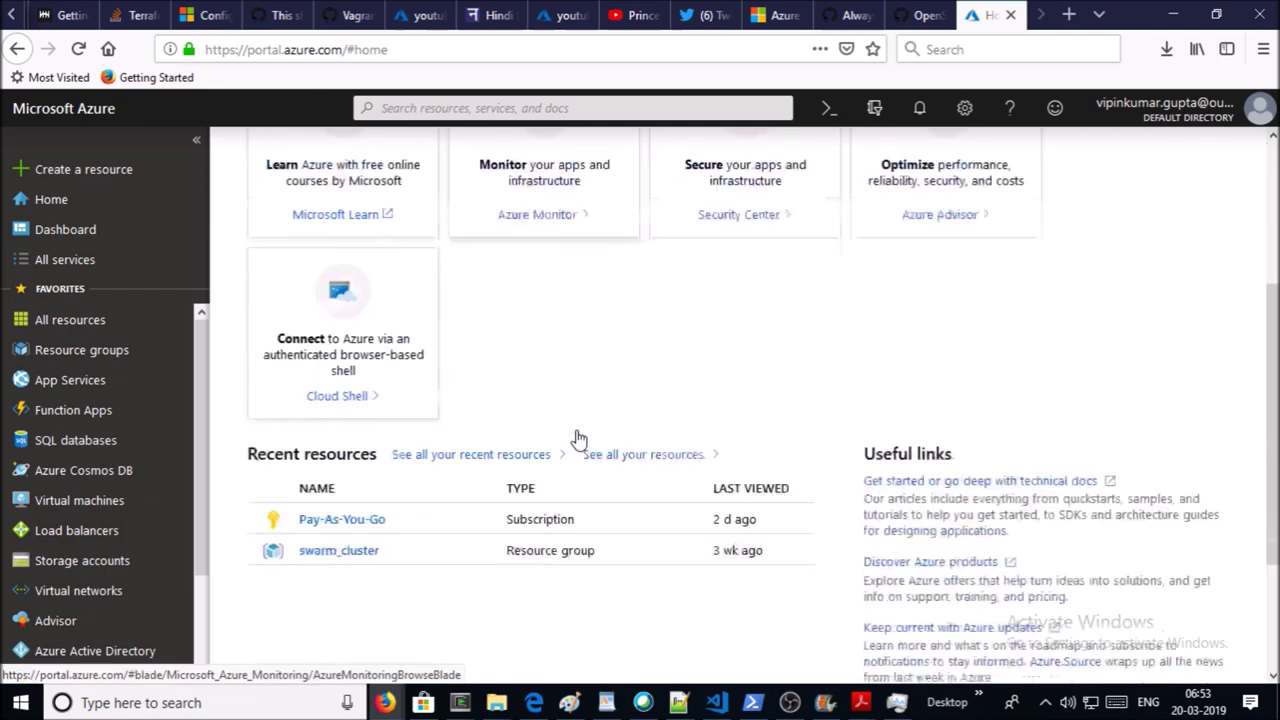
{"action": "scroll", "coordinate": [578, 440], "scroll_direction": "down", "scroll_amount": 3}
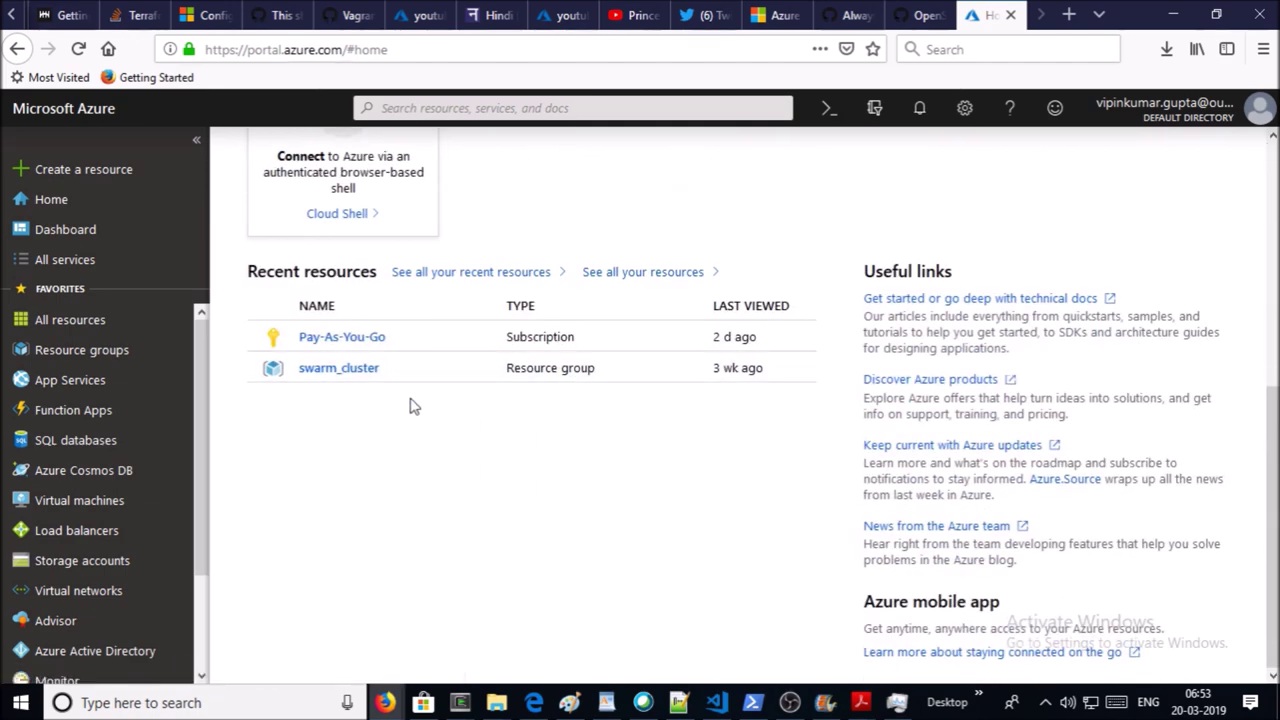
{"action": "scroll", "coordinate": [410, 405], "scroll_direction": "up", "scroll_amount": 5}
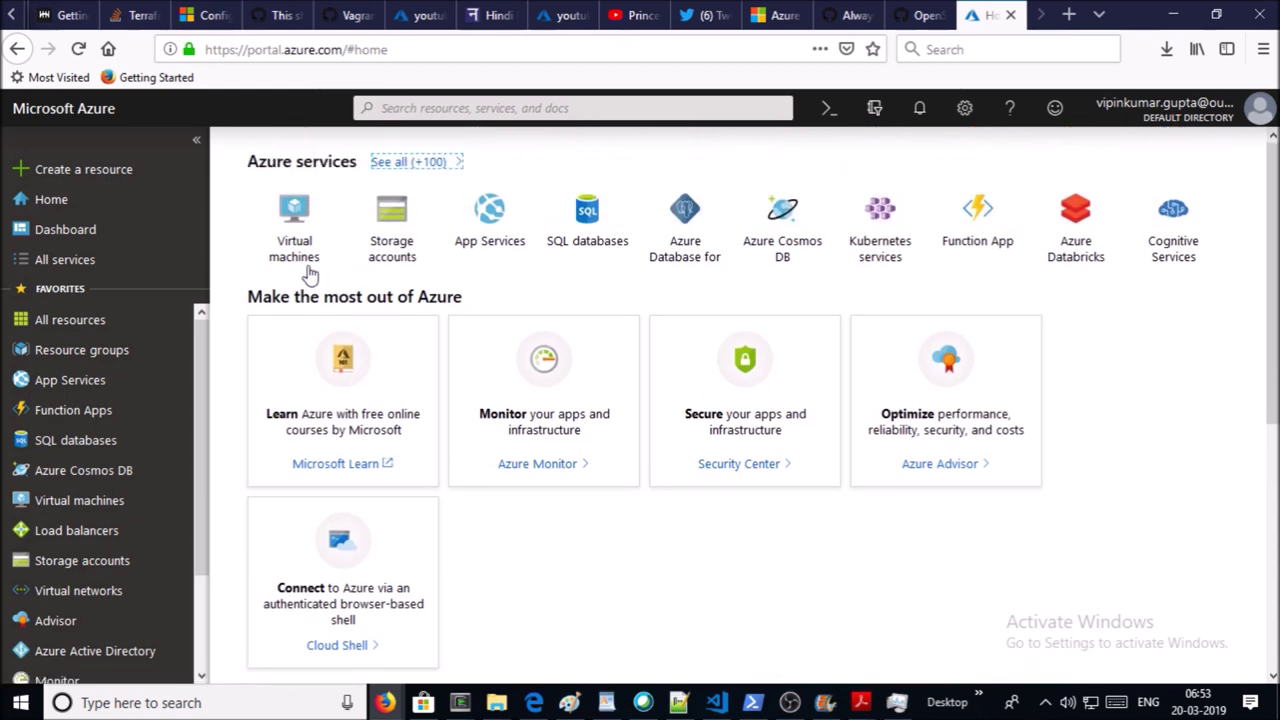
{"action": "left_click", "coordinate": [288, 220]}
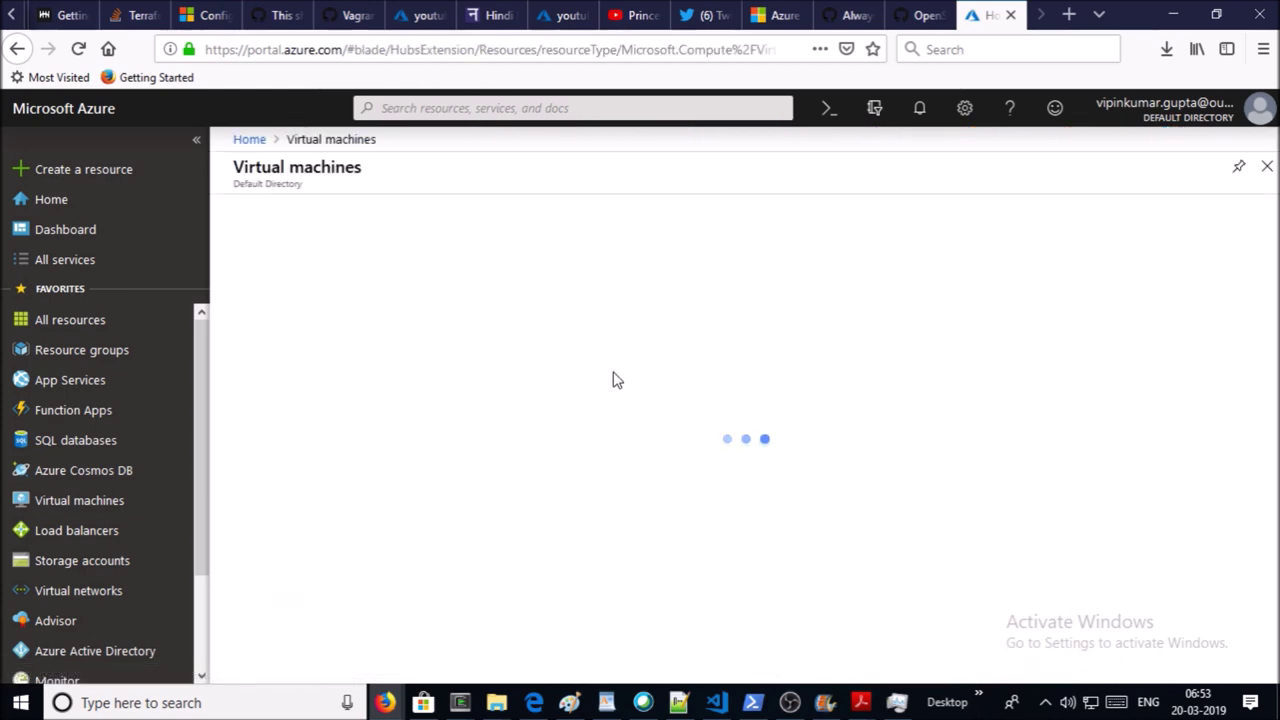